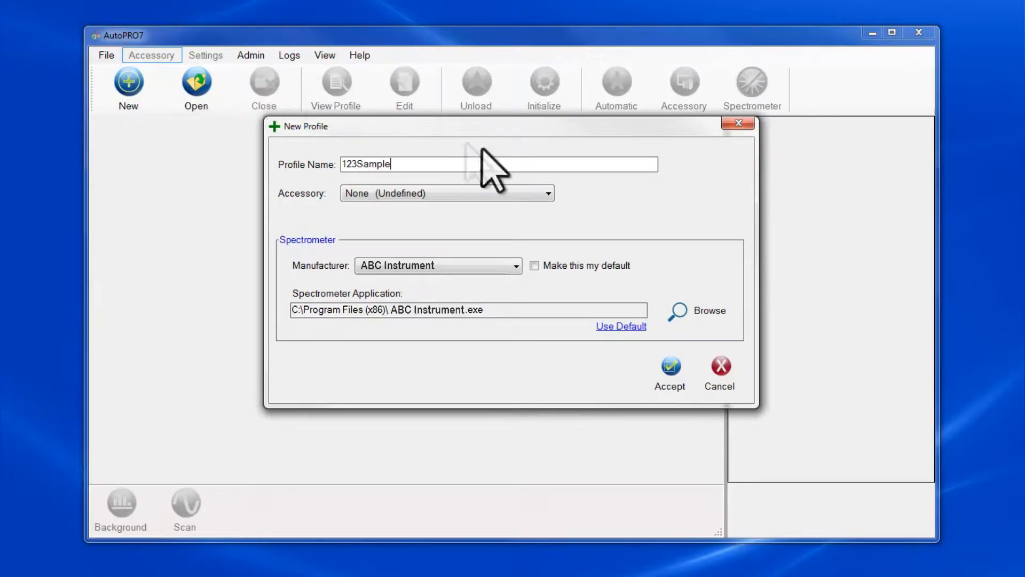
Step: Create the 123SAMPLE profile for the AutoDiff II (EZServo) accessory, marked as the default setup
click(546, 193)
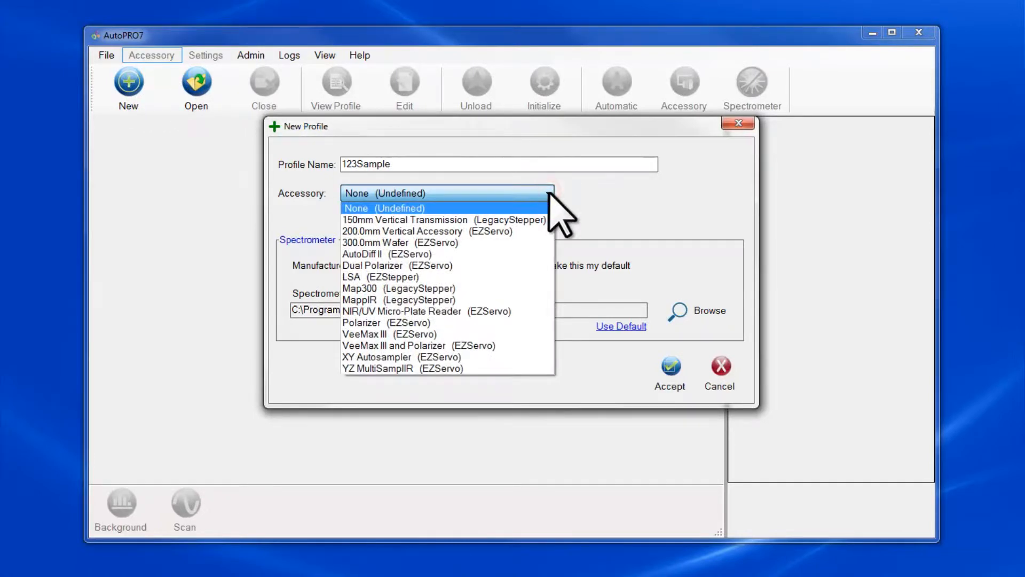
click(518, 254)
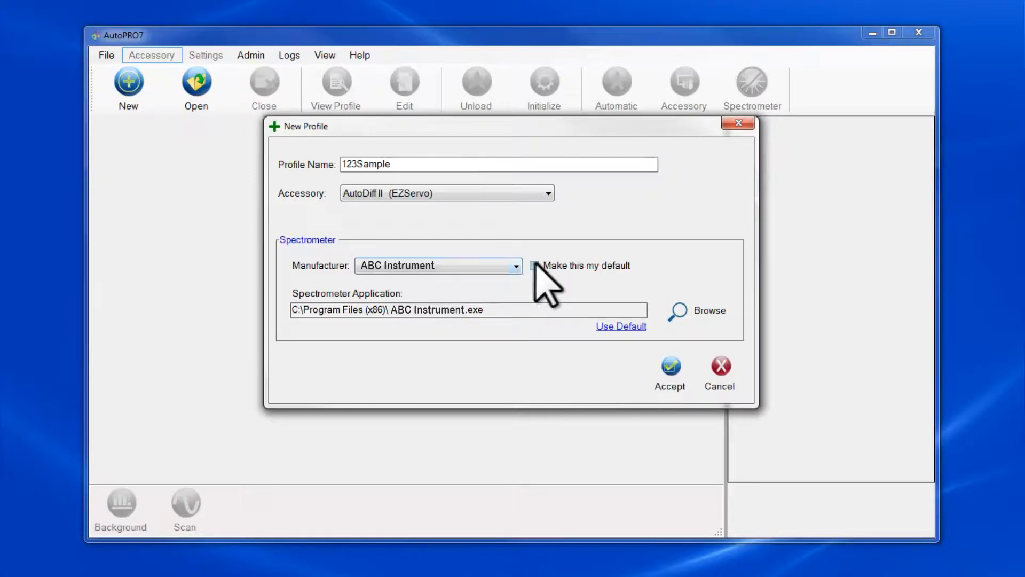
click(534, 264)
click(670, 371)
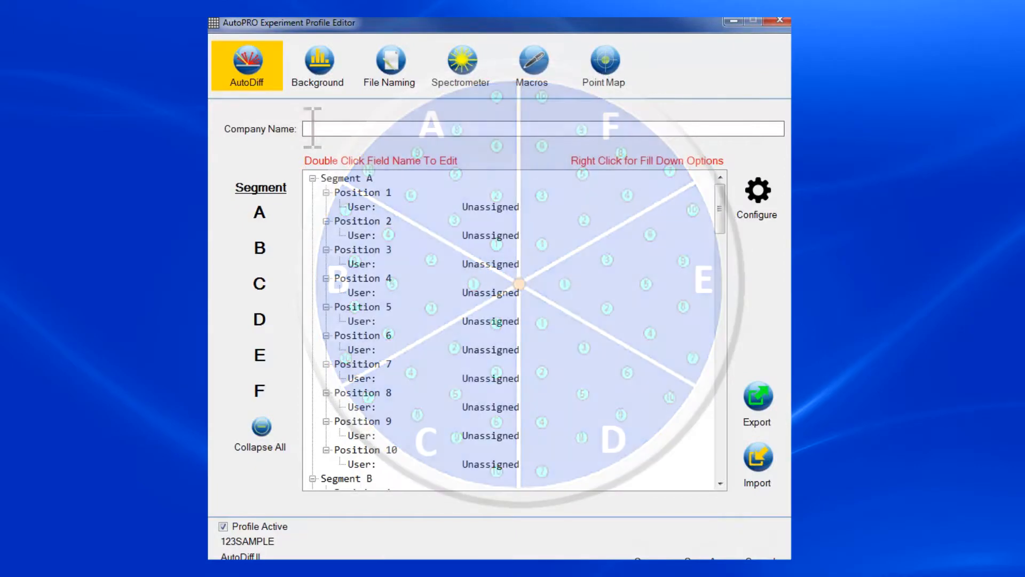
Step: Enter 'ABC Company' as the profile's company name
text(AB)
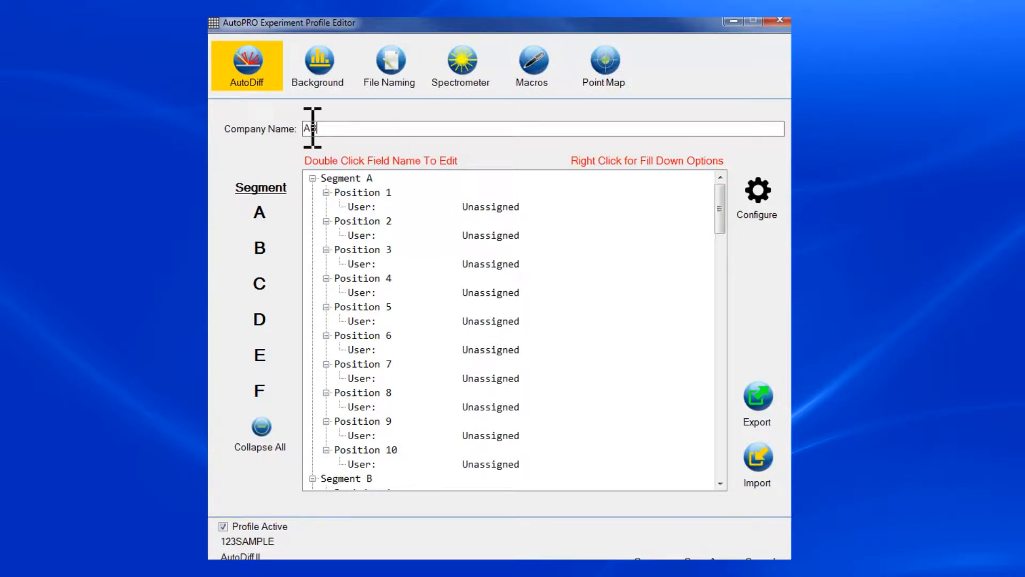
text(C Company)
Step: Add Sample Name, Lot Code and Date Code as new spectral header fields and apply them
click(753, 203)
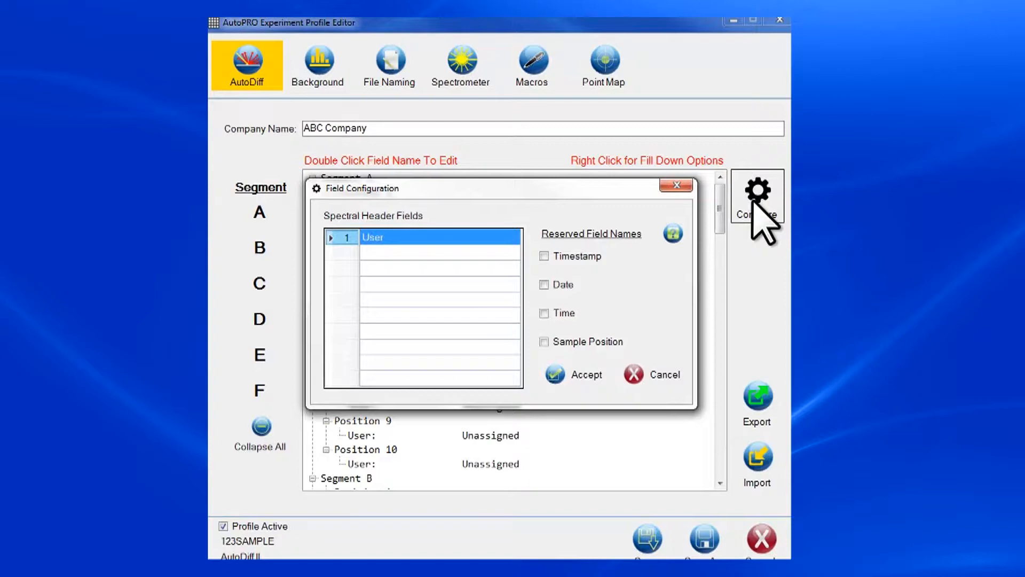
click(350, 253)
text(Sa)
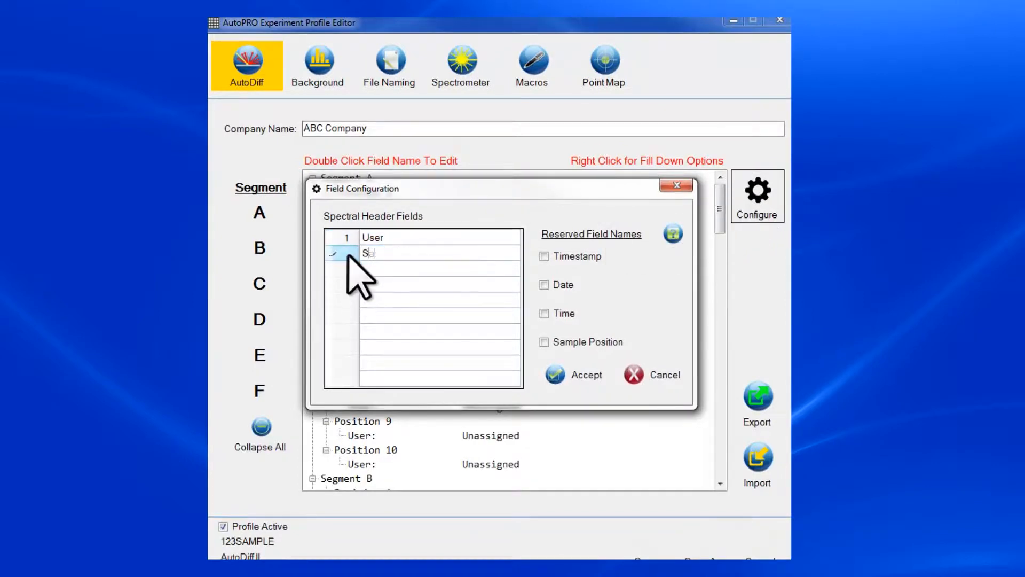
text(mple Name)
click(344, 269)
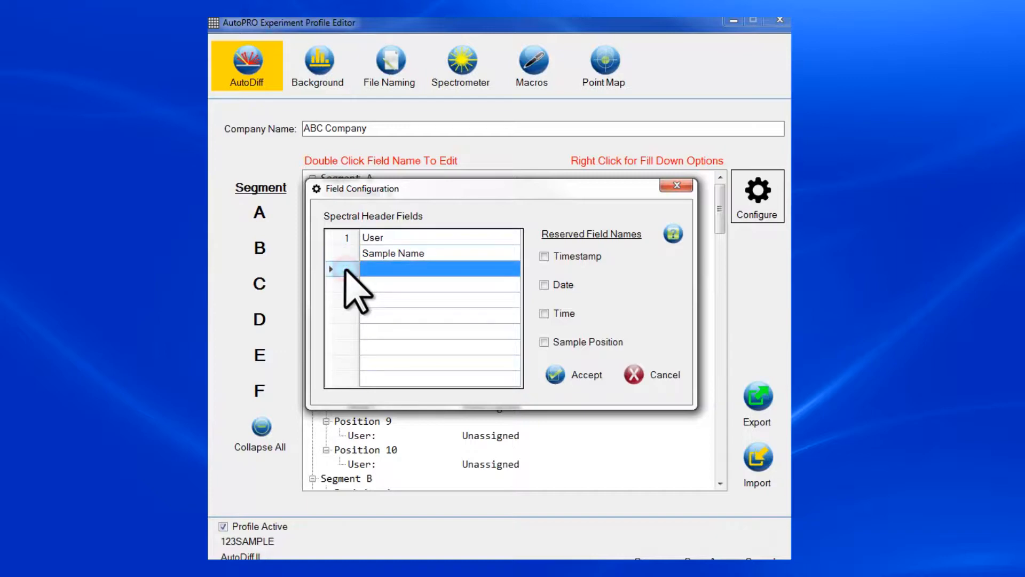
text(Lot Code)
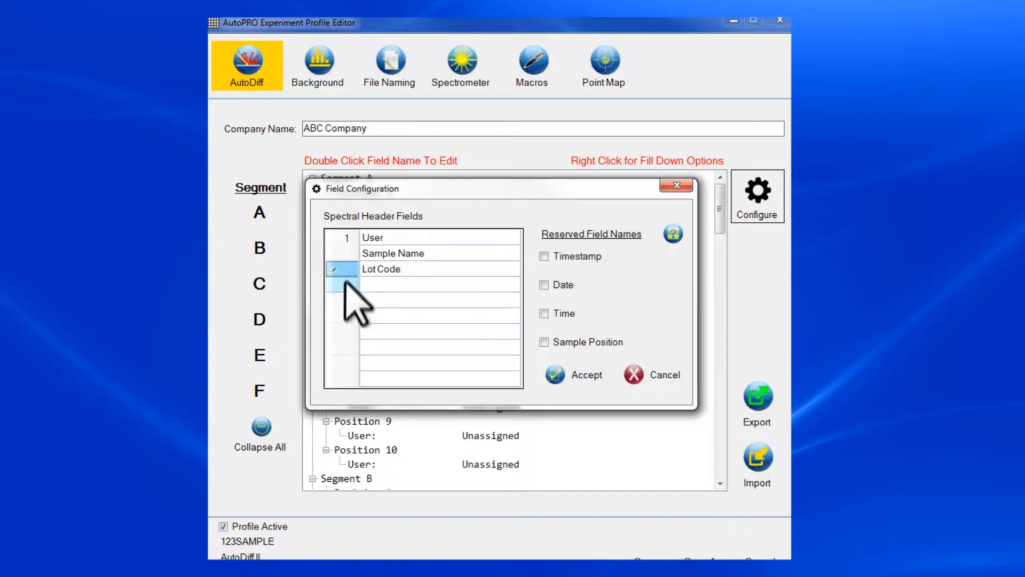
click(345, 285)
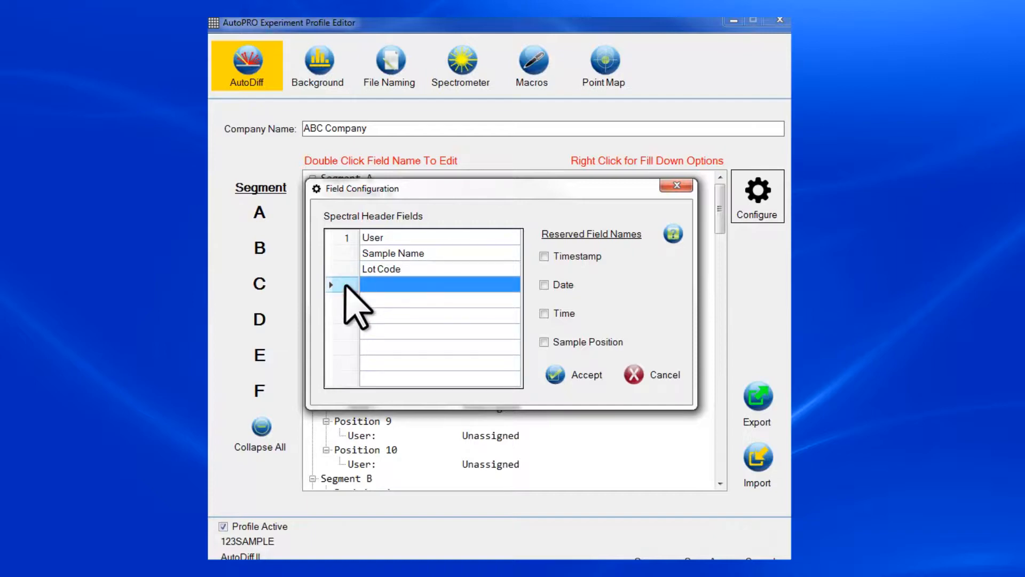
text(Date Code)
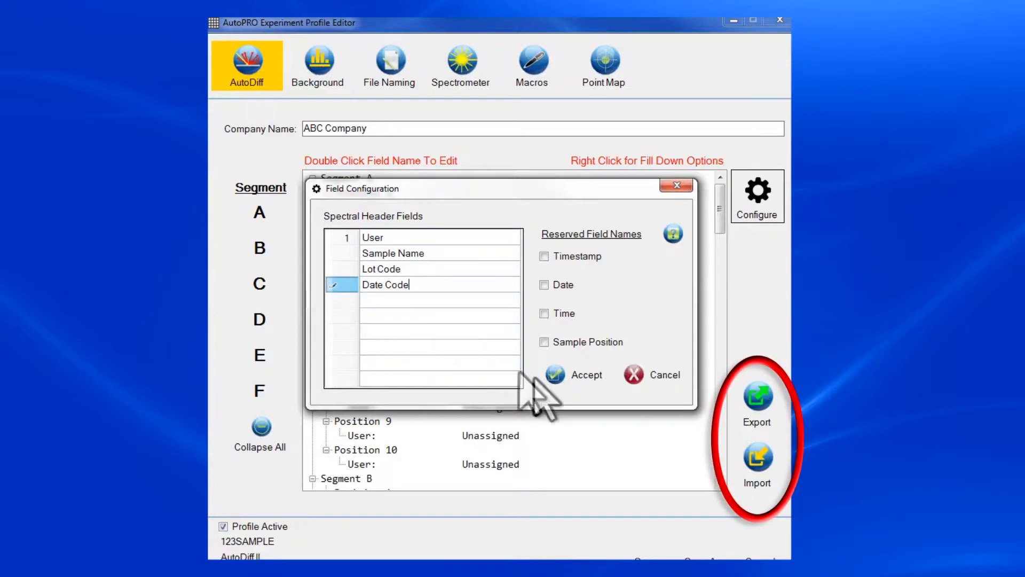
click(555, 374)
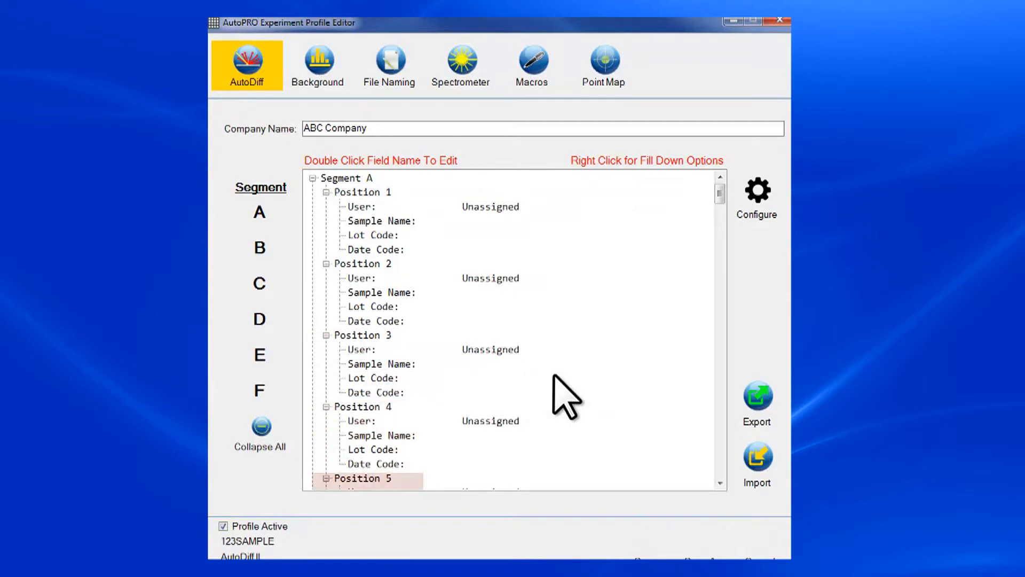
Step: From Position 1's user editor, add a new user with first and last name, department R&D, and orange colour
click(368, 206)
double_click(368, 207)
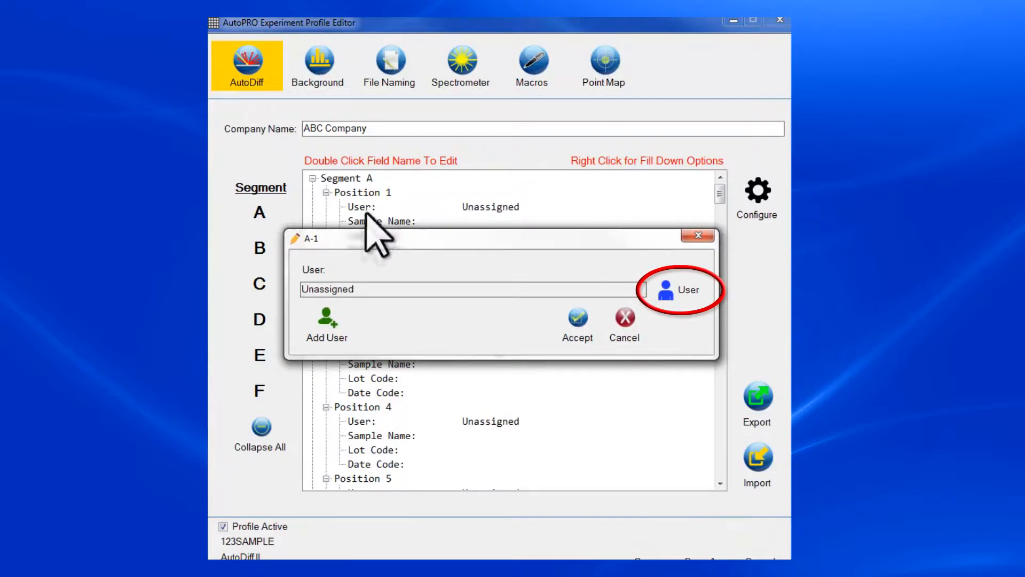
click(326, 320)
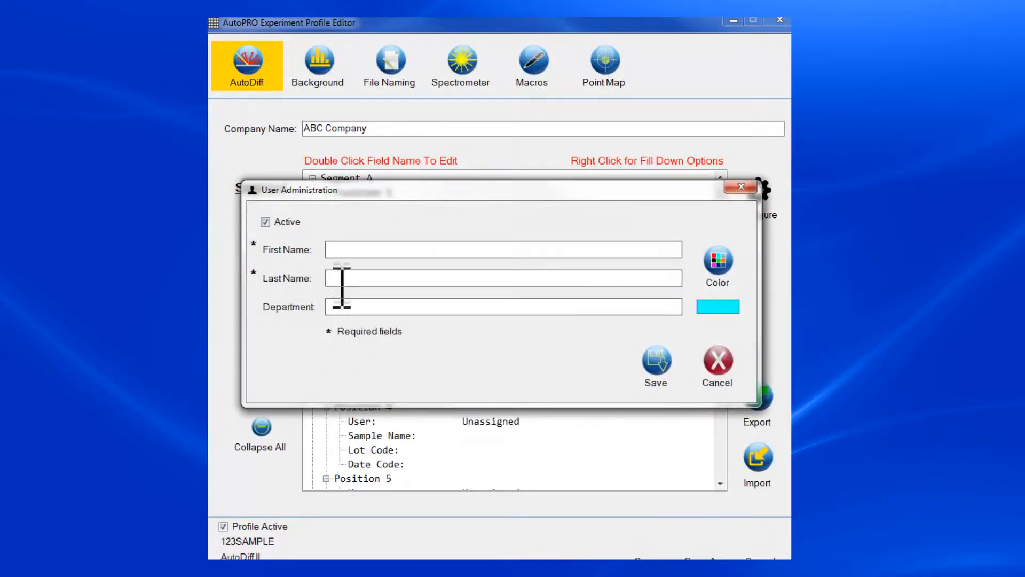
click(332, 249)
text(Bob)
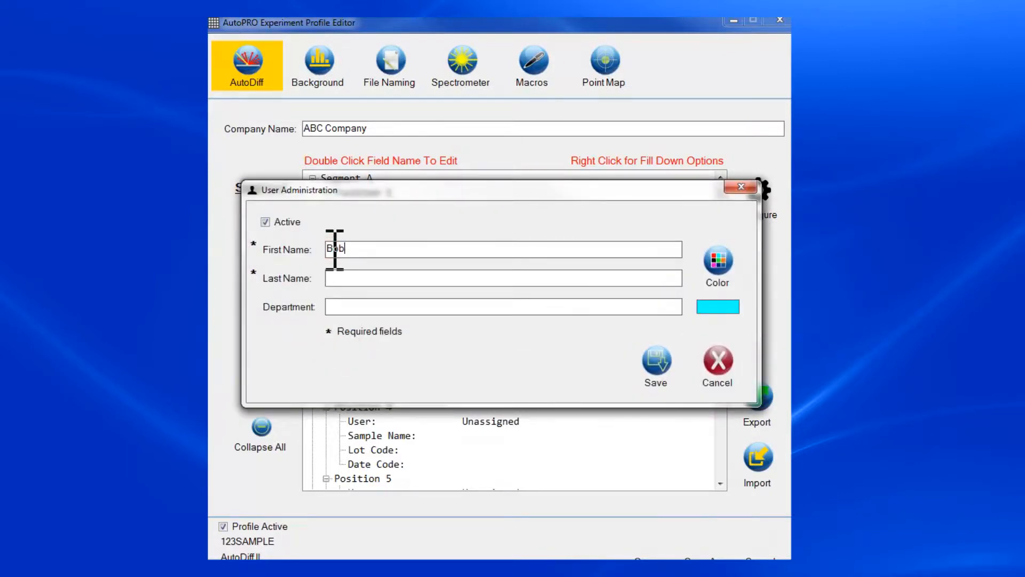
click(340, 278)
text(Smith)
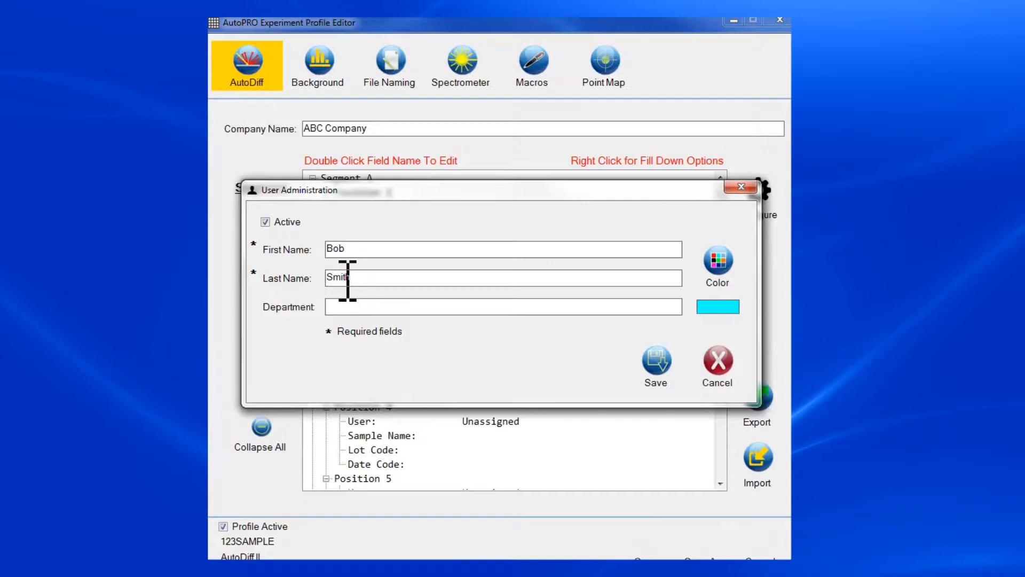
click(344, 308)
text(R&D)
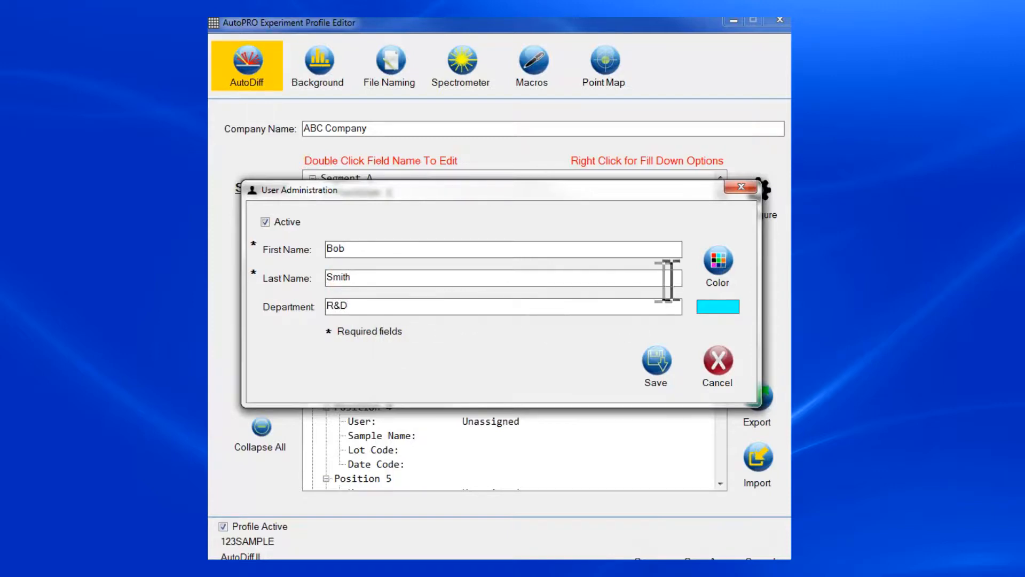
click(717, 261)
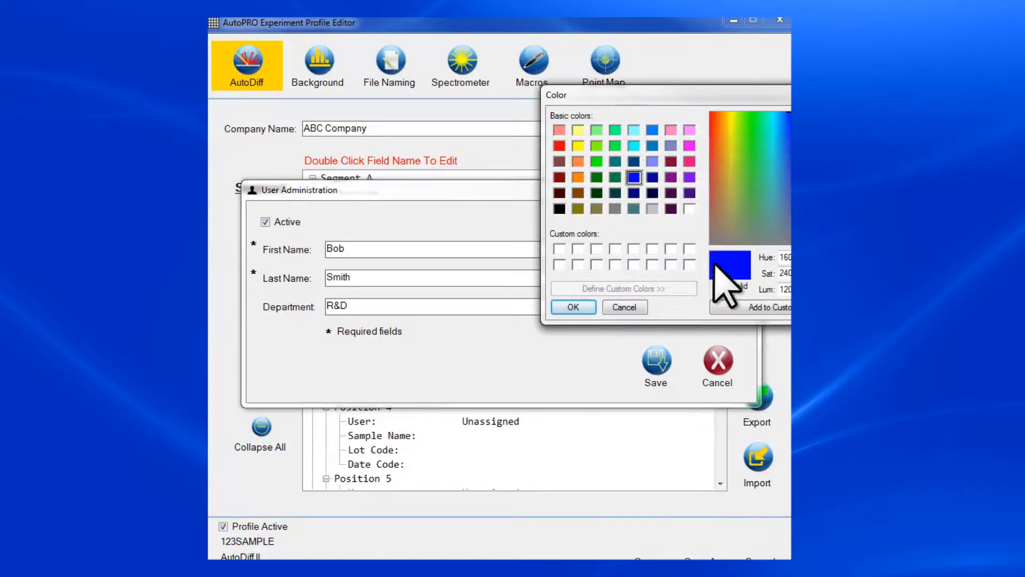
click(577, 177)
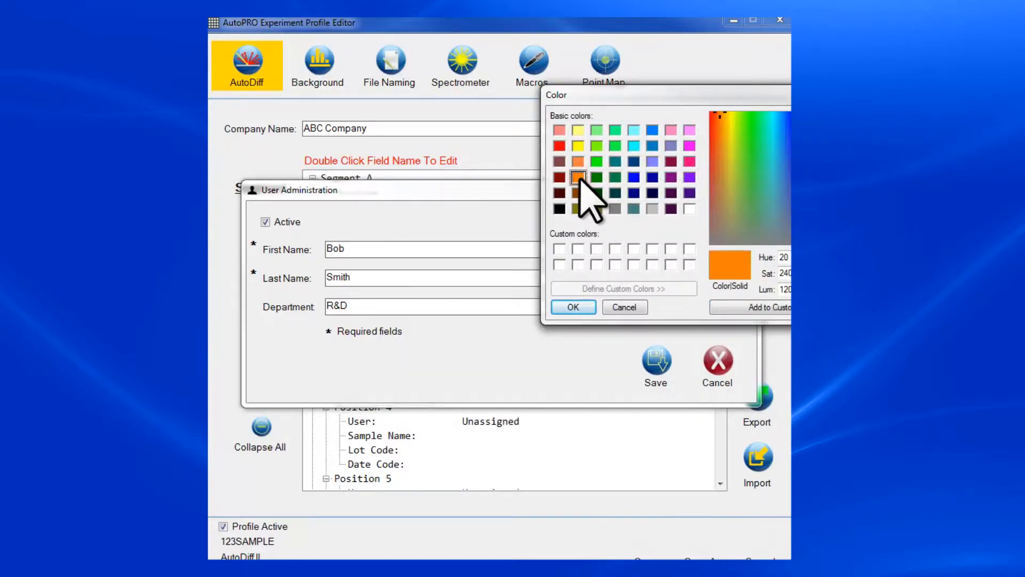
click(584, 307)
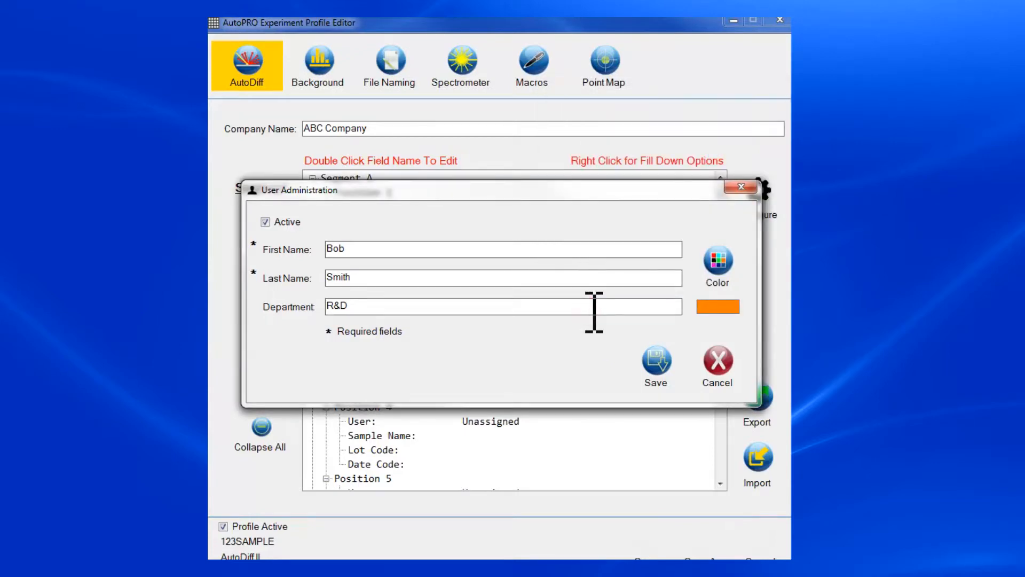
click(657, 361)
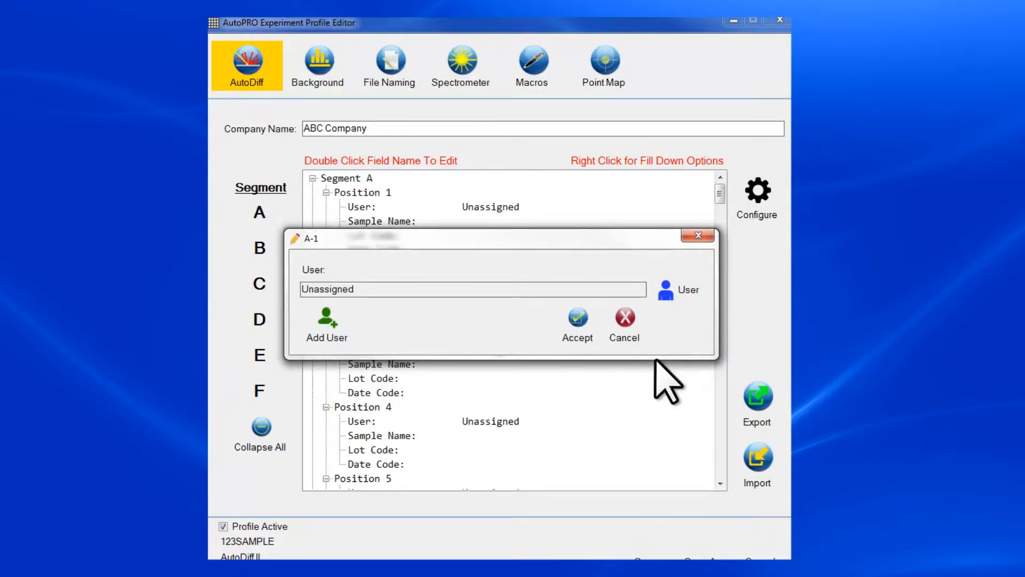
Step: Select the new user from the active users list and assign it to Position 1
click(665, 289)
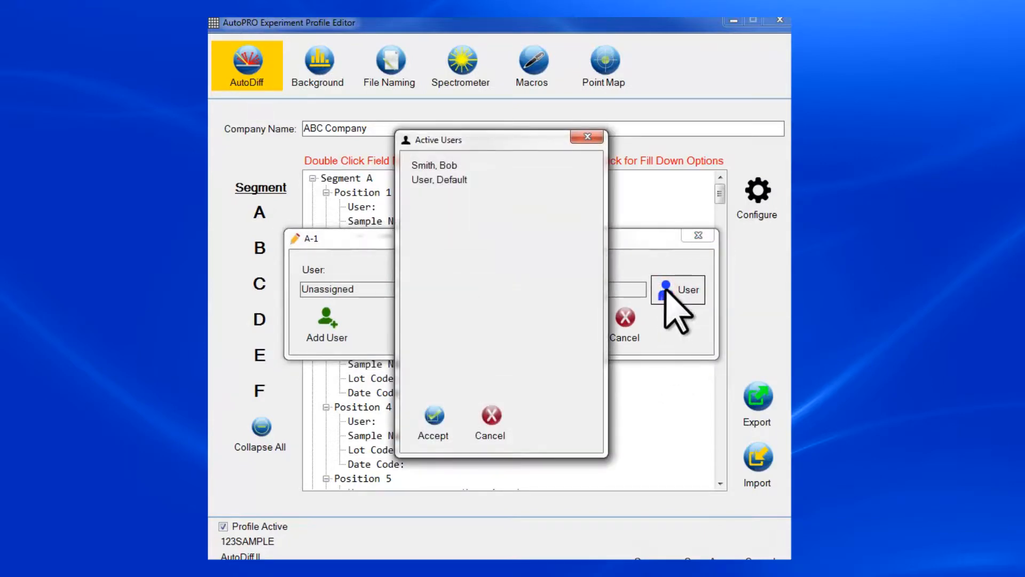
click(448, 165)
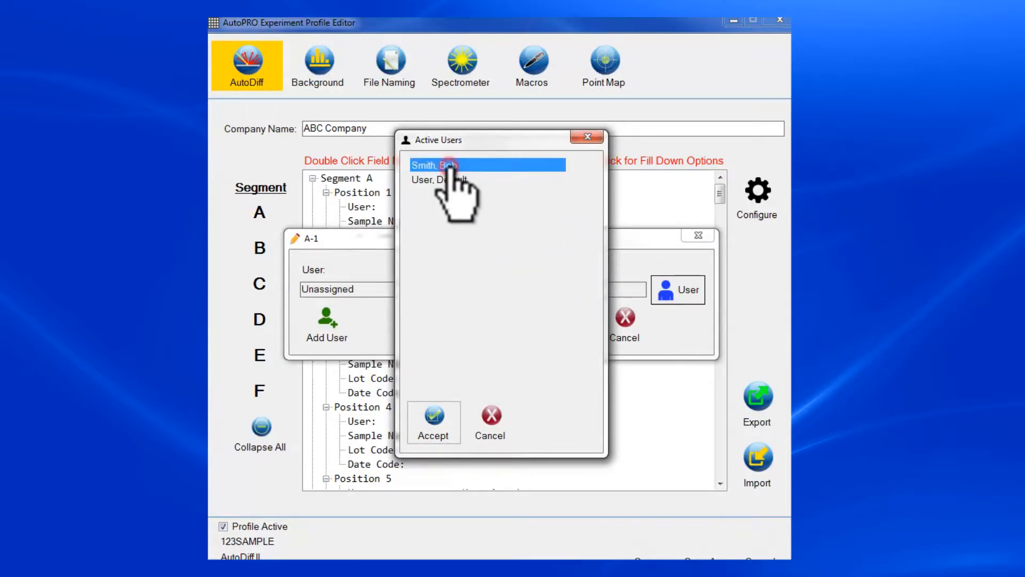
click(435, 422)
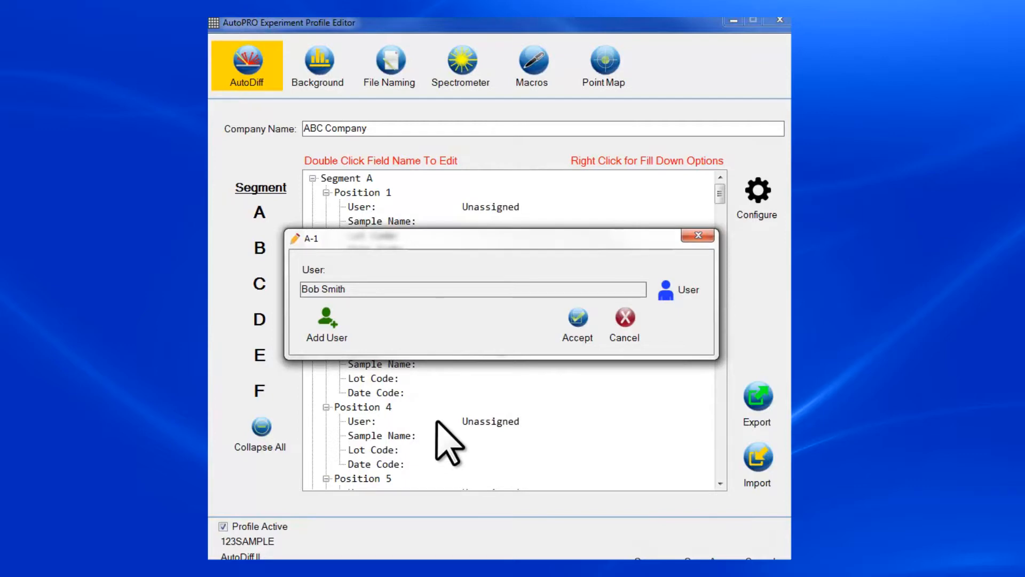
click(576, 333)
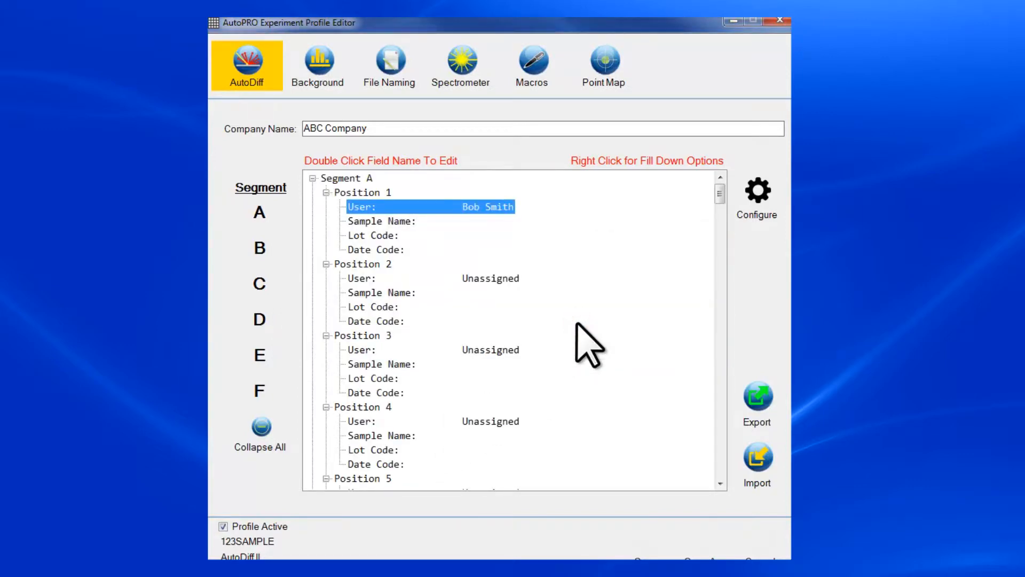
Step: Give Segment A Position 1 sample name Acetaminophen, lot code 112233 and date code 12-30-17
double_click(389, 220)
text(Acetaminophen)
click(605, 320)
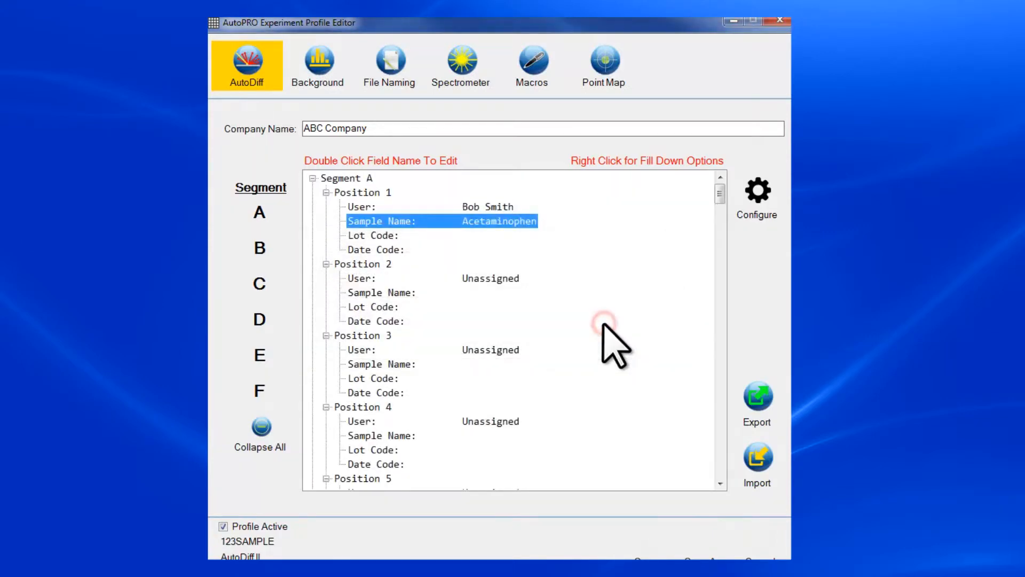
double_click(385, 235)
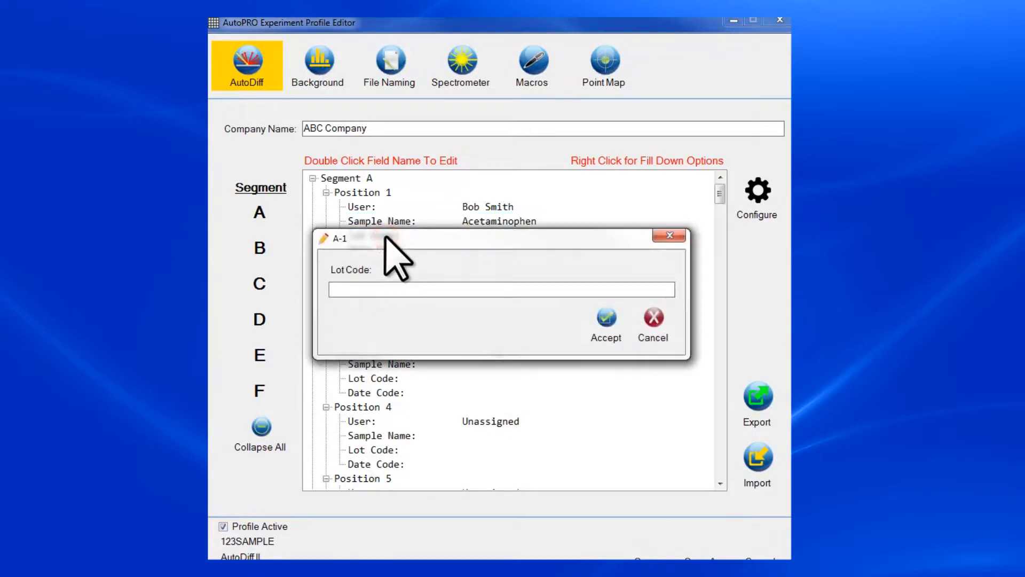
text(112233)
click(606, 319)
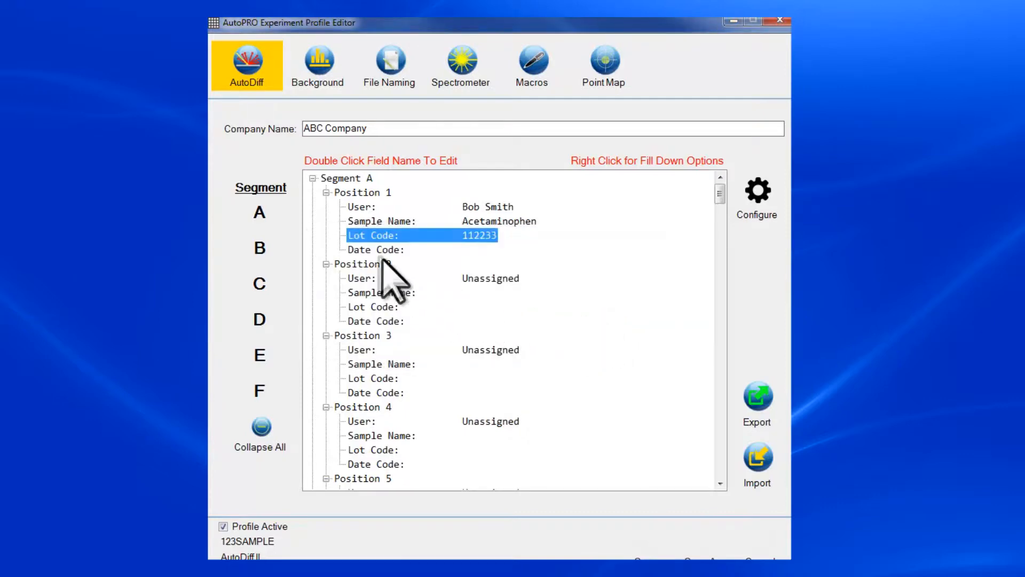
double_click(374, 250)
text(12-30-17)
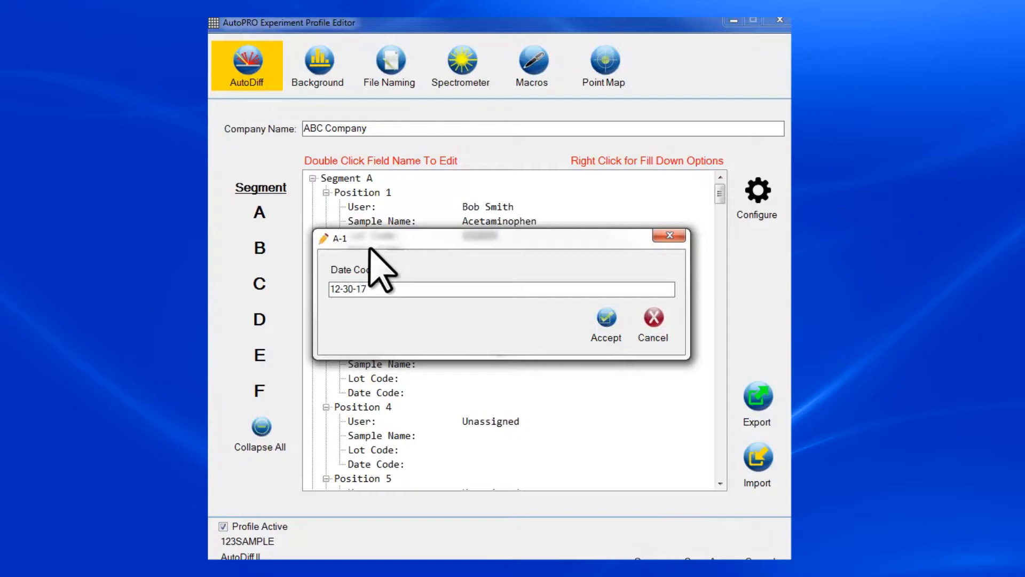
click(605, 323)
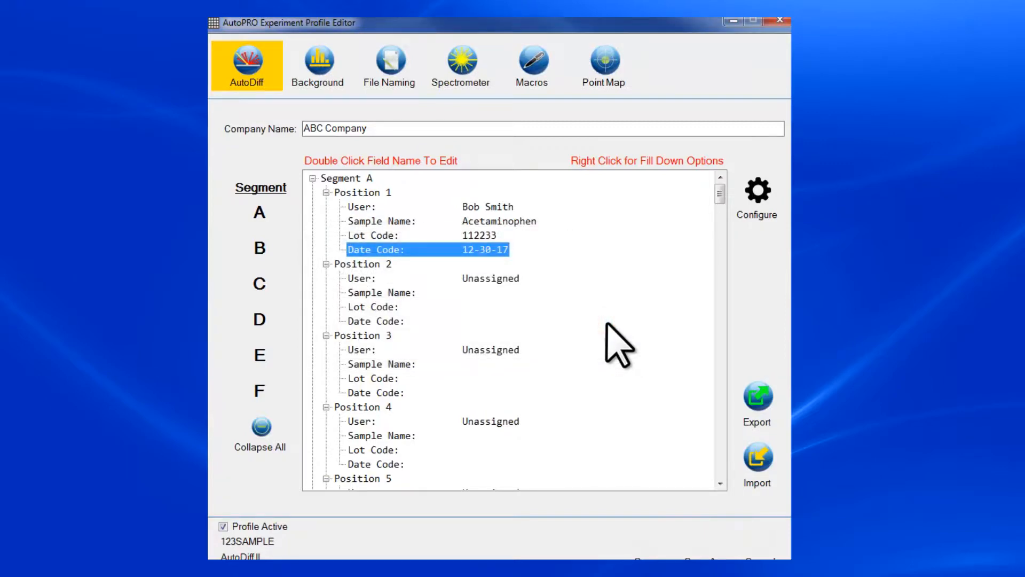
click(353, 193)
Step: Fill Position 1's details down to all positions in Segment A, then show Segment B
right_click(351, 194)
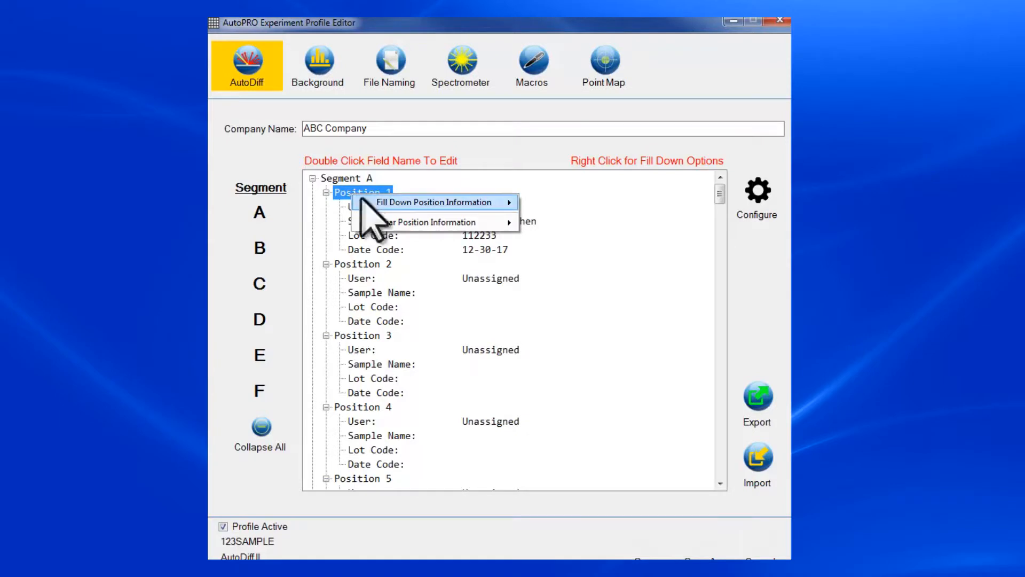
mouse_move(376, 205)
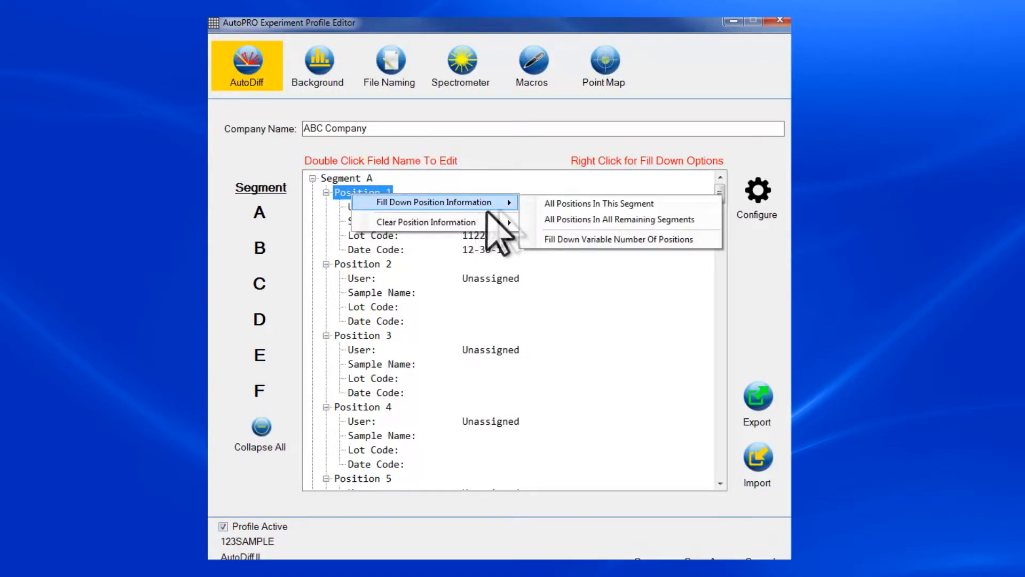
click(548, 205)
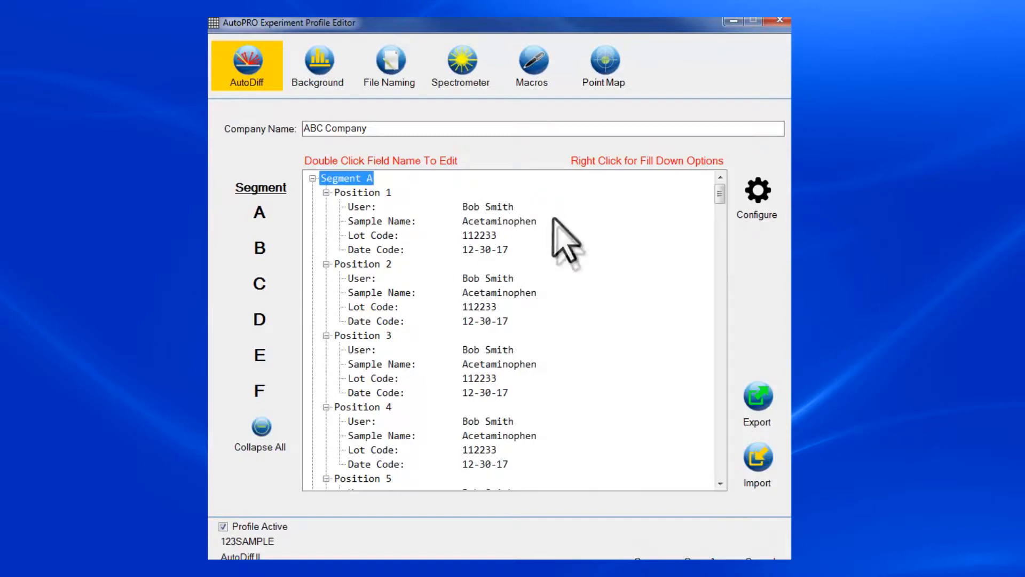
click(719, 484)
drag(719, 484, 720, 483)
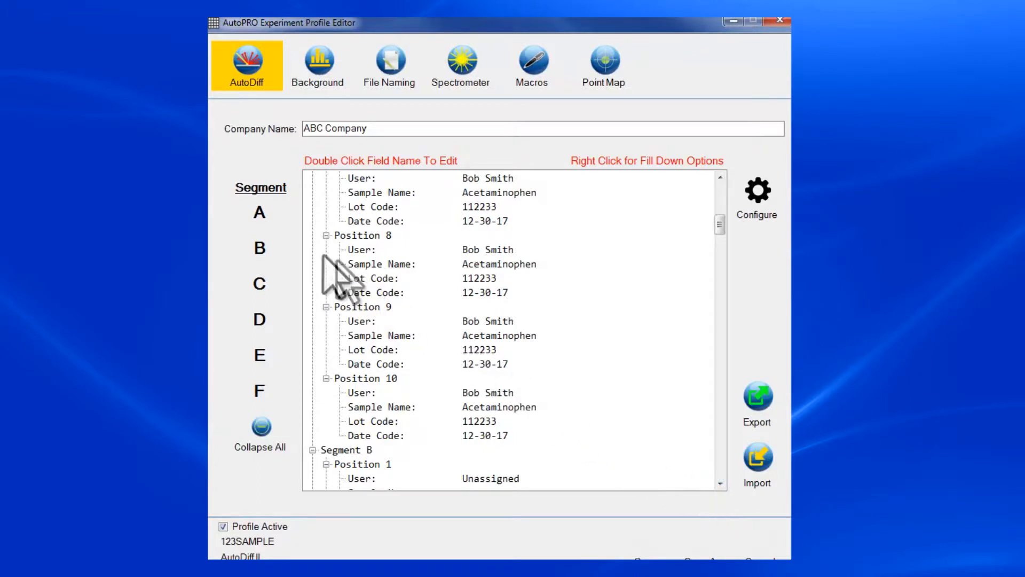
click(260, 246)
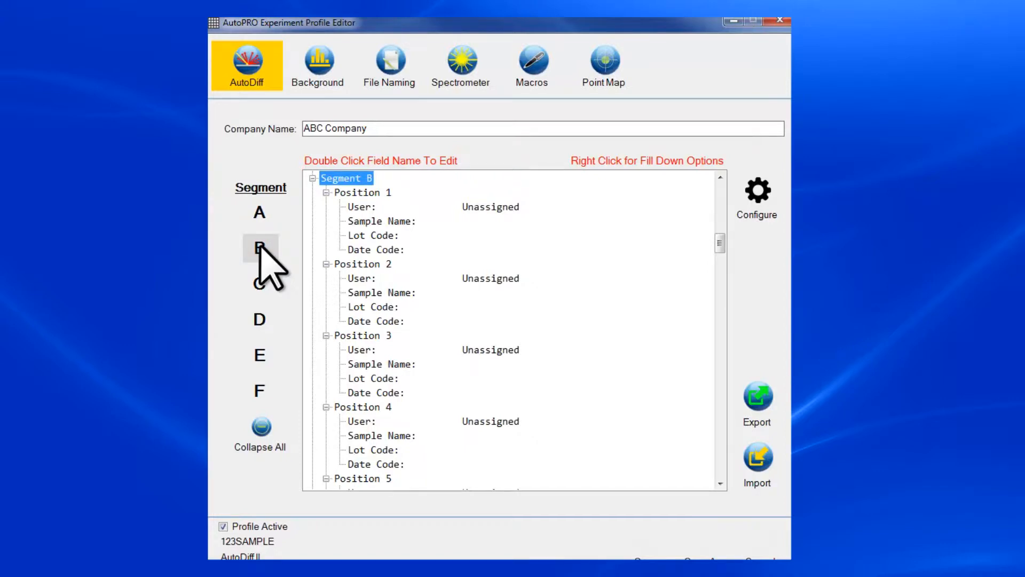
Step: From Segment B Position 1's user editor, add a new user with first and last name, department Quality Control, and violet colour
double_click(358, 208)
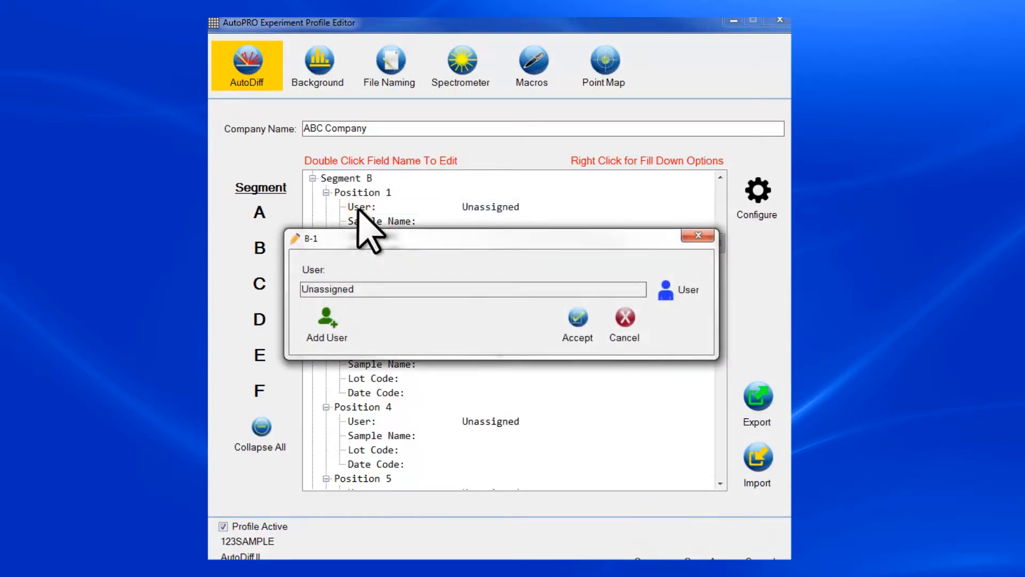
click(327, 327)
click(313, 246)
key(Tab)
click(315, 303)
text(Quality Control)
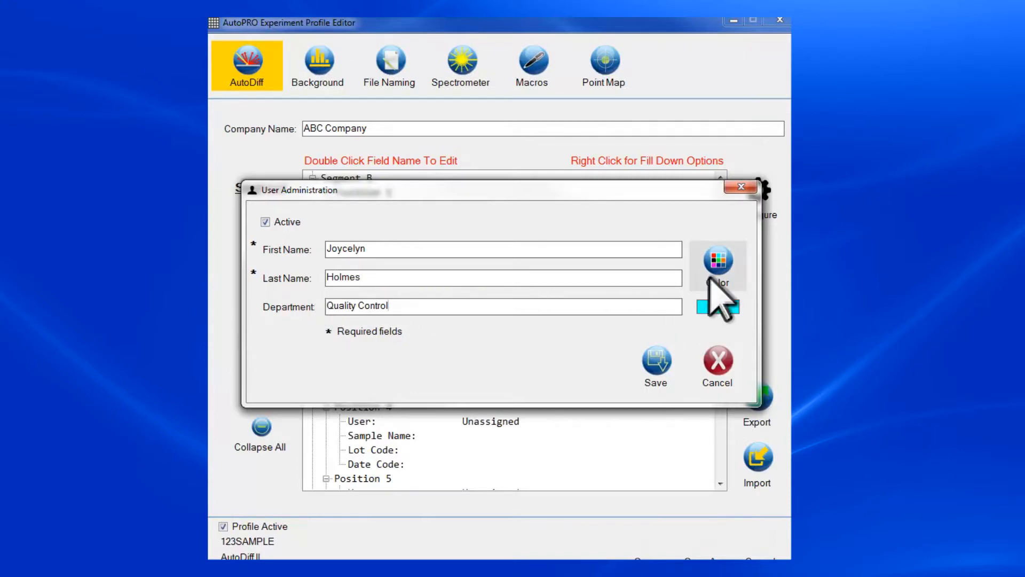
click(718, 261)
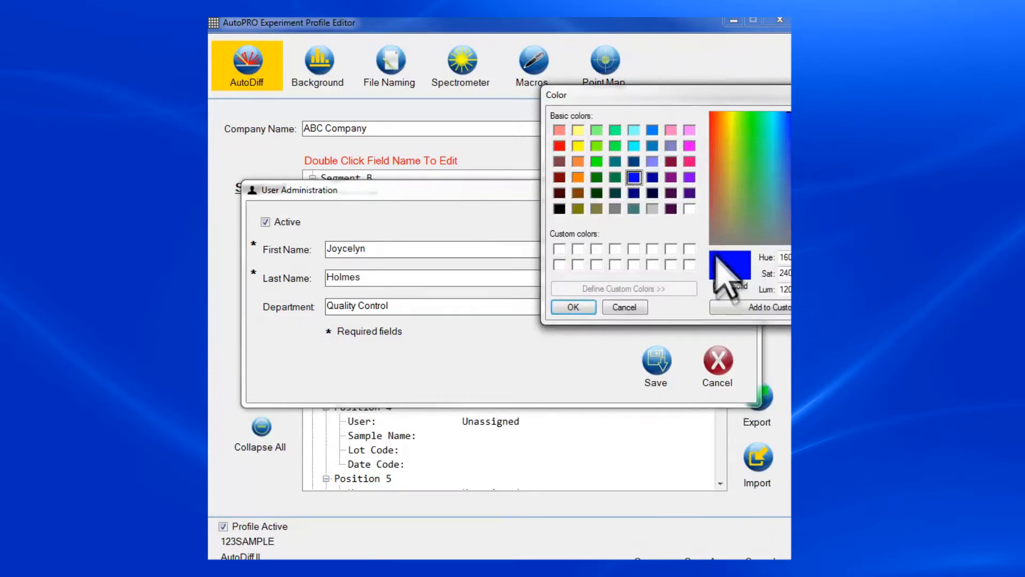
click(689, 177)
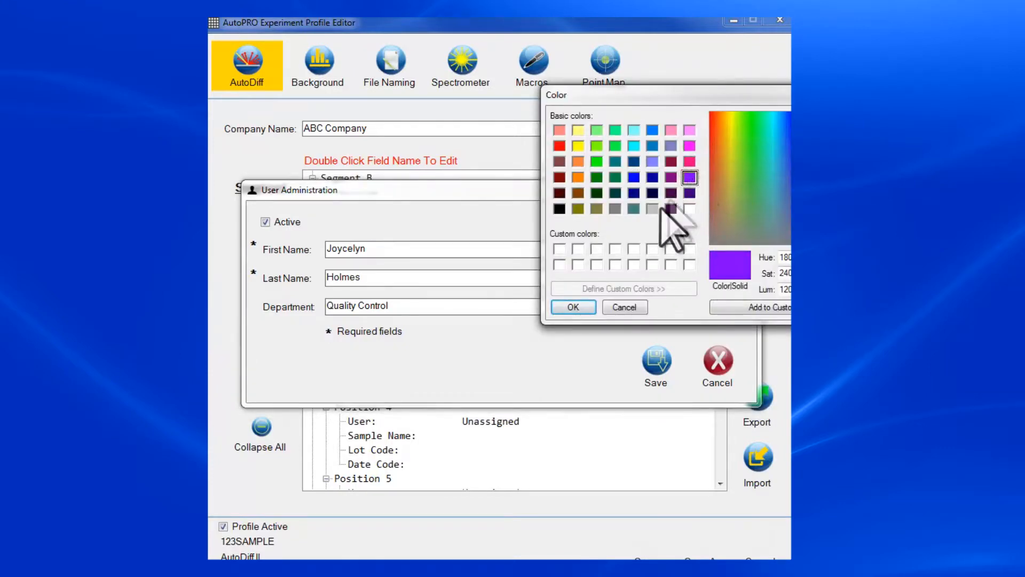
click(572, 307)
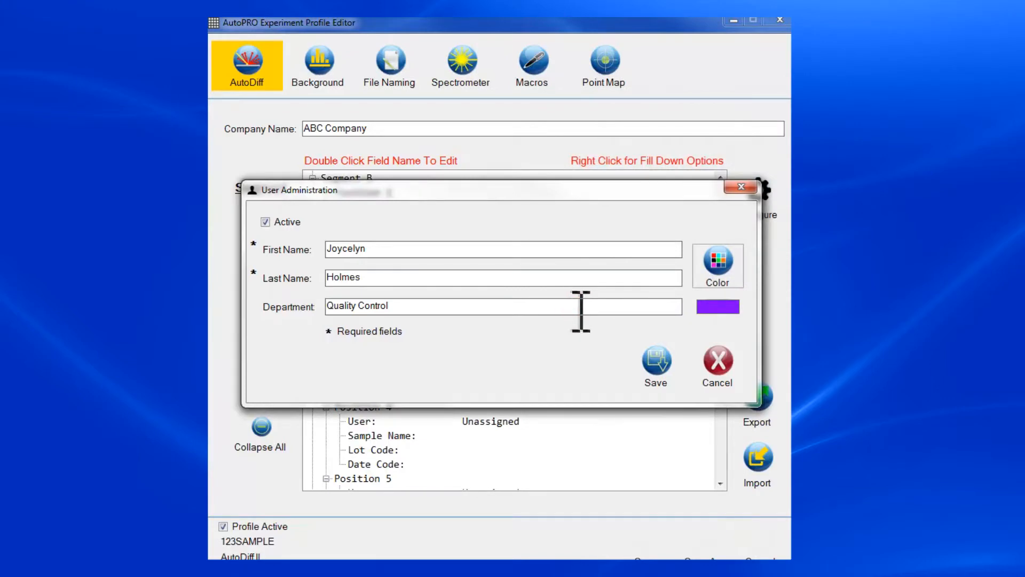
click(653, 368)
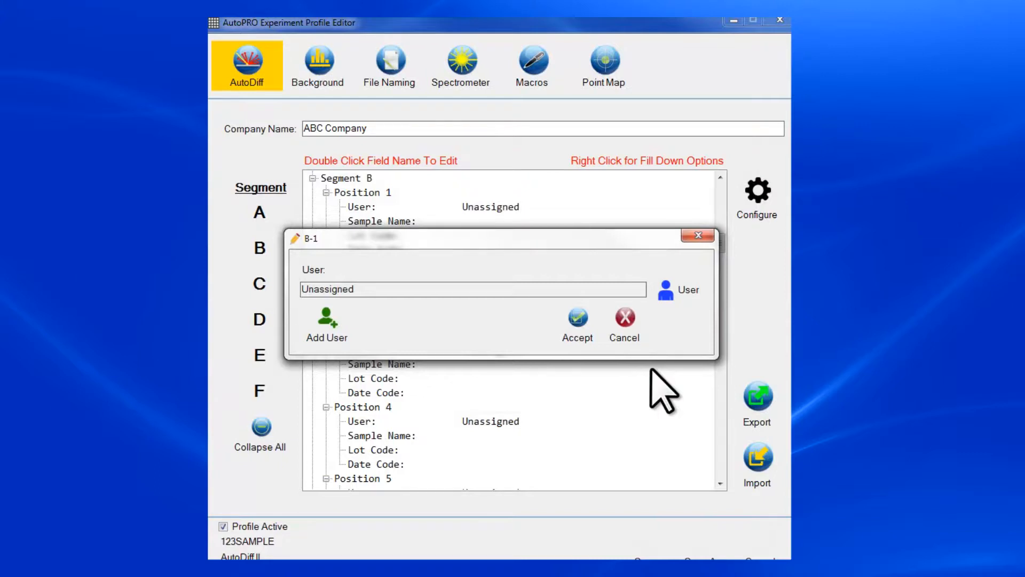
Step: Select the new user from the active users list and assign it to Segment B Position 1
click(668, 299)
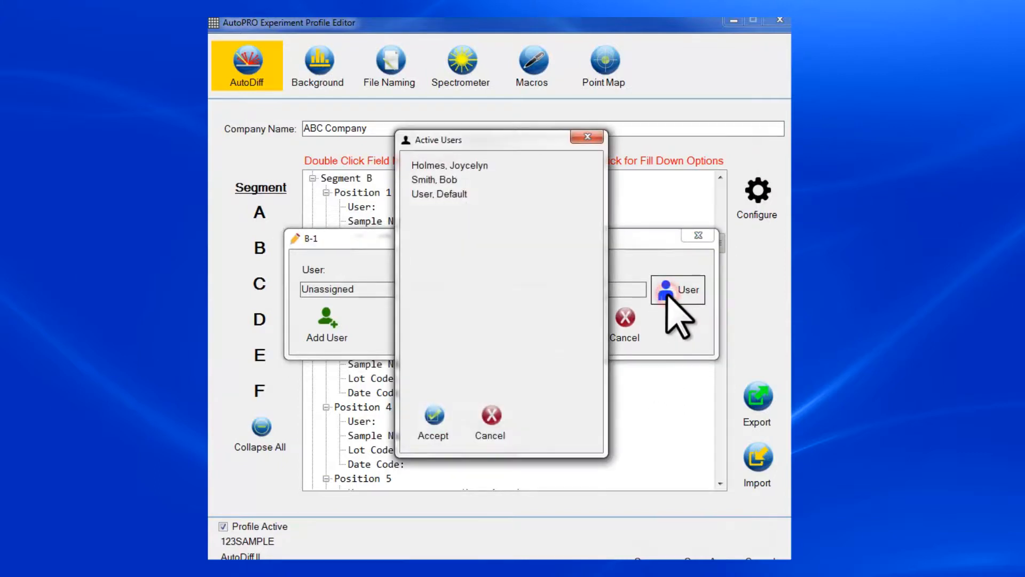
click(479, 165)
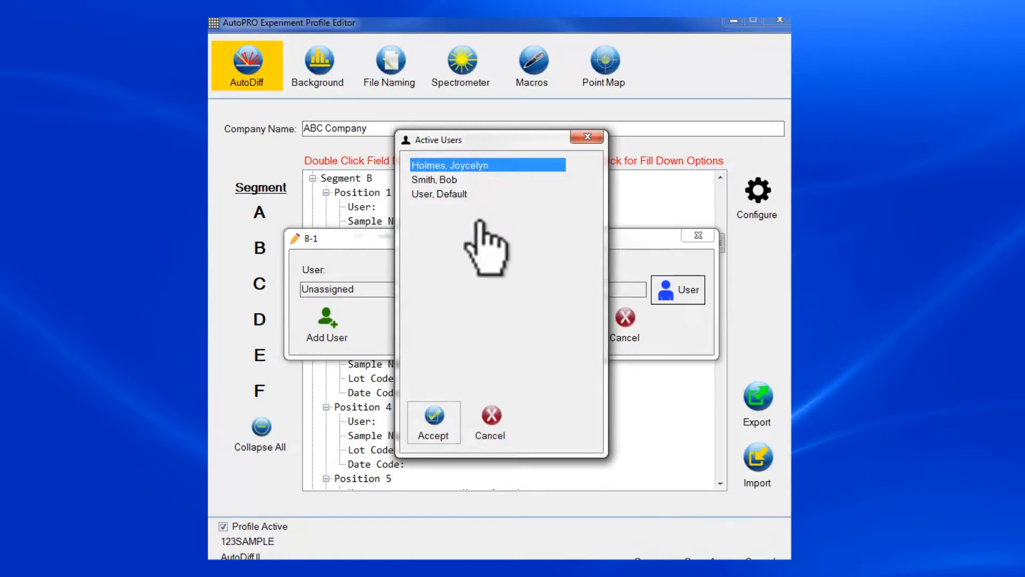
click(434, 420)
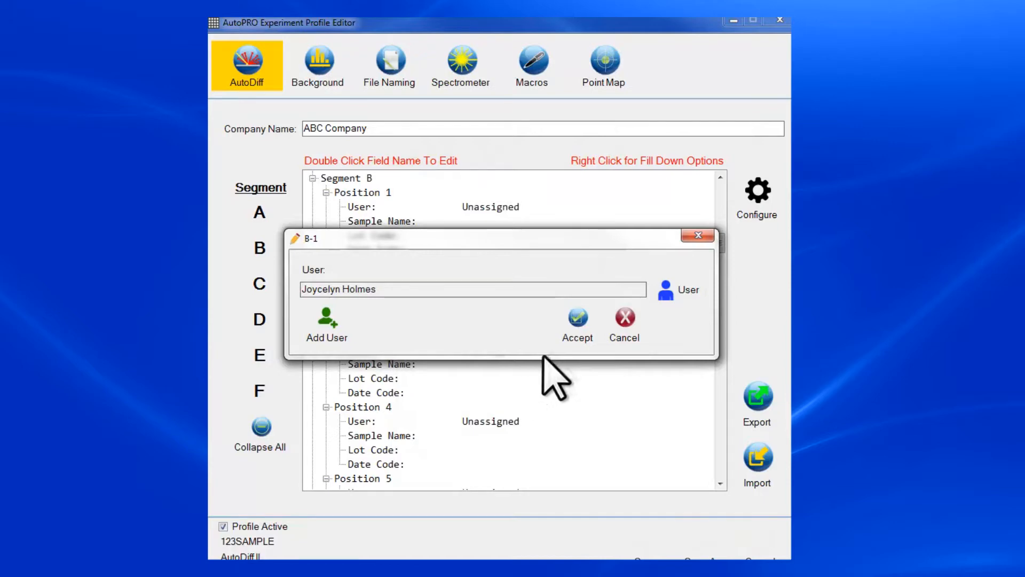
click(577, 320)
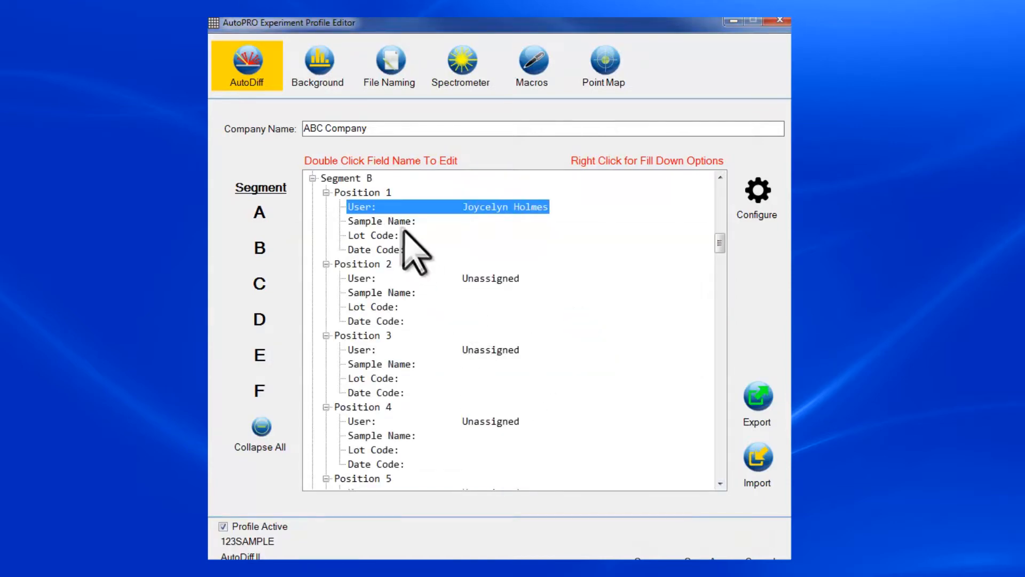
Step: Enter Caffeine, 3344 and 2-1-18 in Segment B Position 1's sample, lot and date code fields
double_click(398, 221)
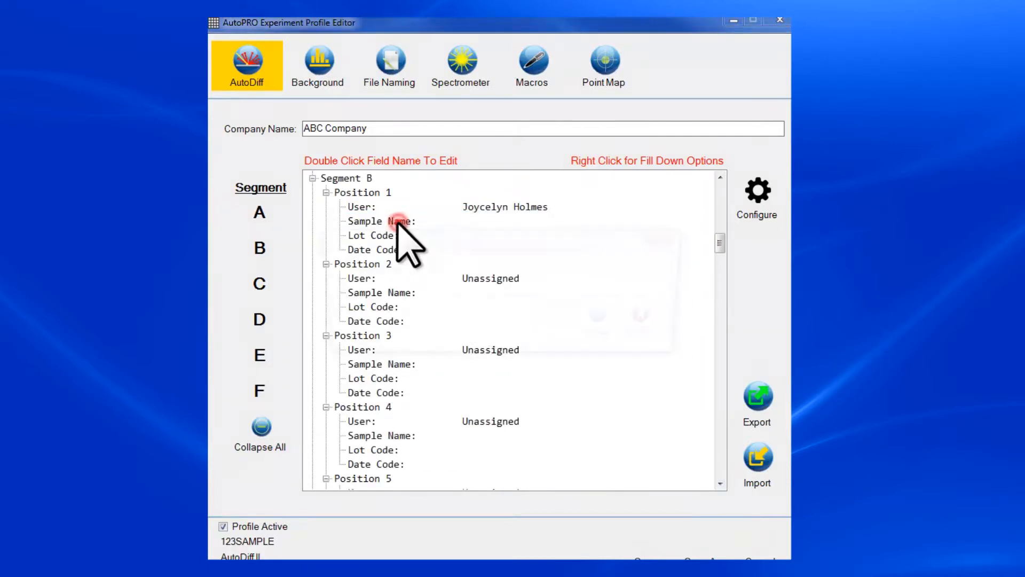
text(Caffeine)
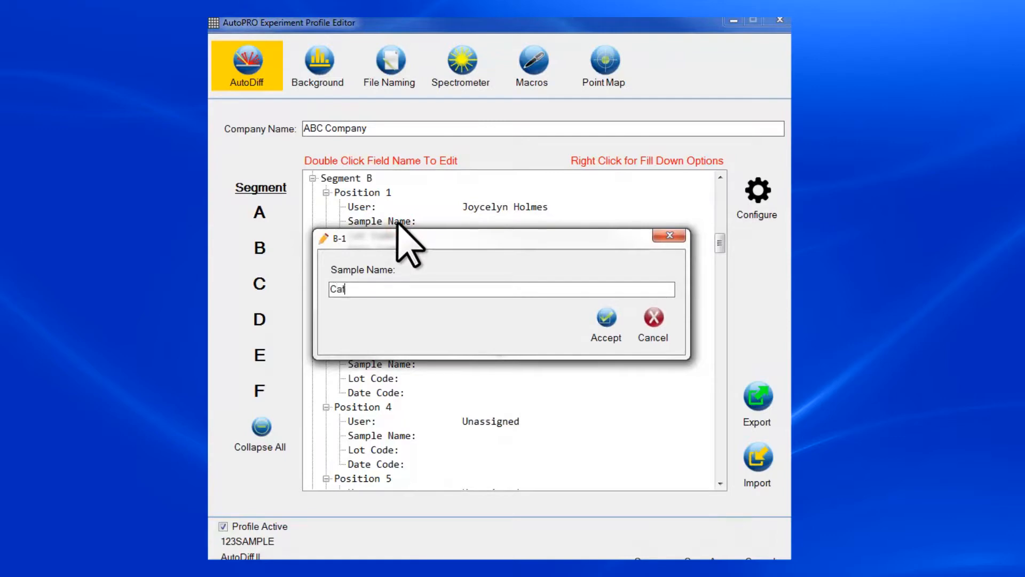
click(603, 320)
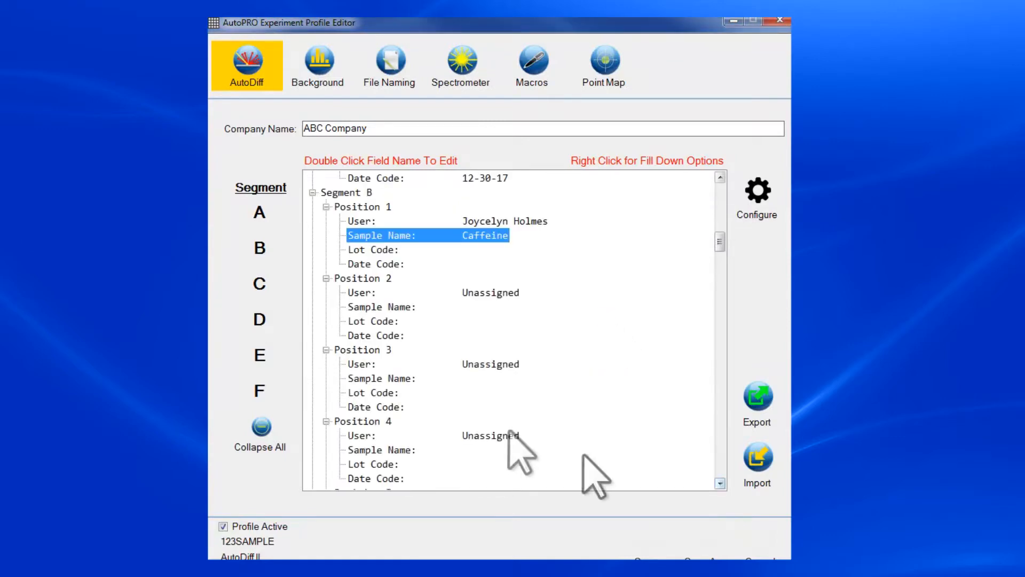
double_click(371, 250)
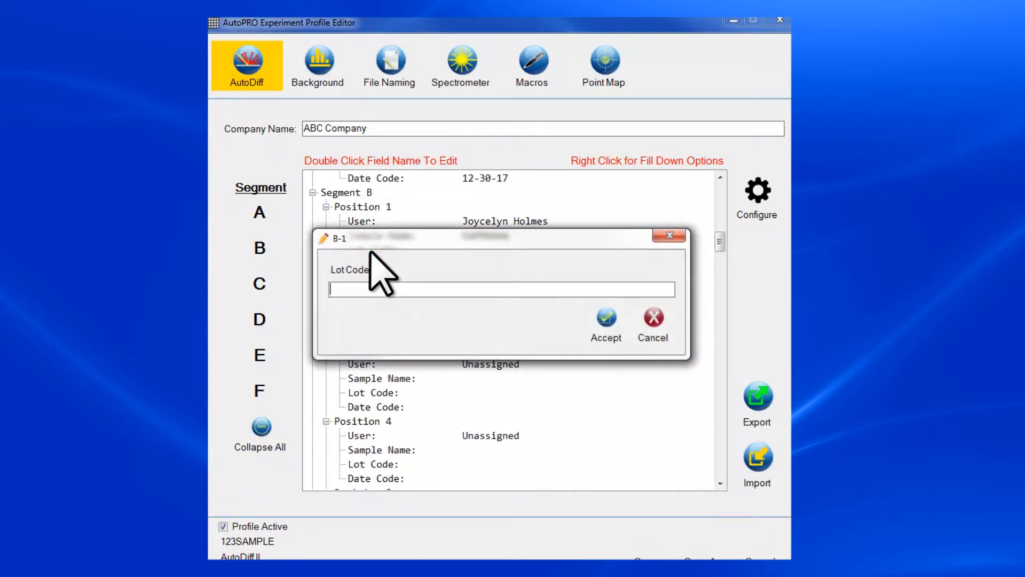
text(3344)
click(607, 318)
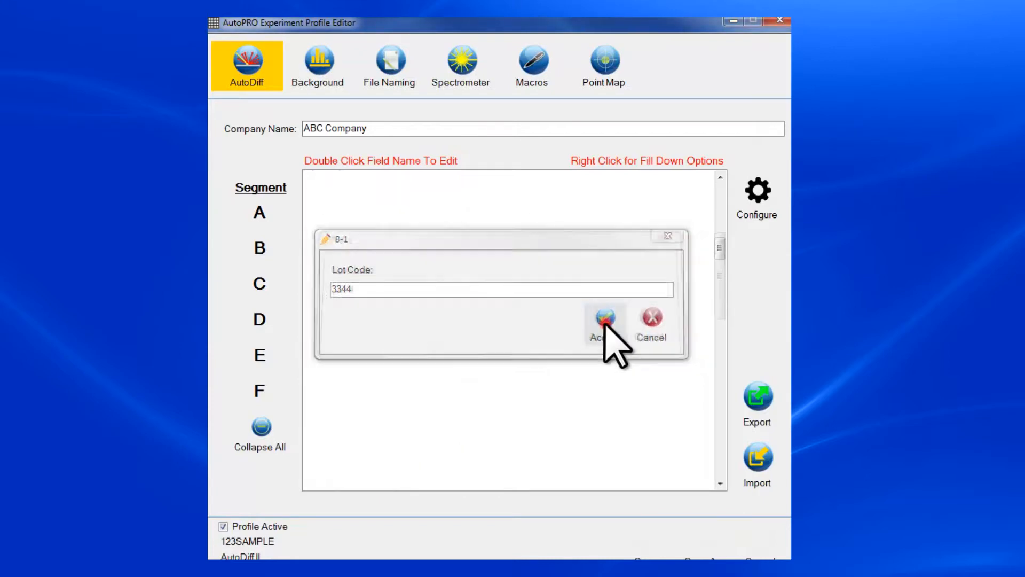
double_click(380, 249)
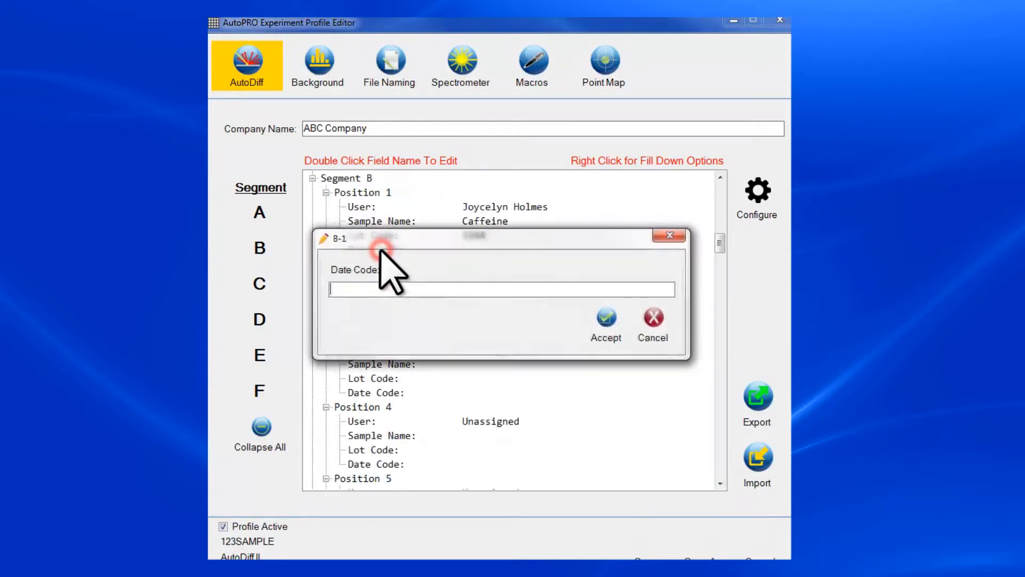
text(2-1-18)
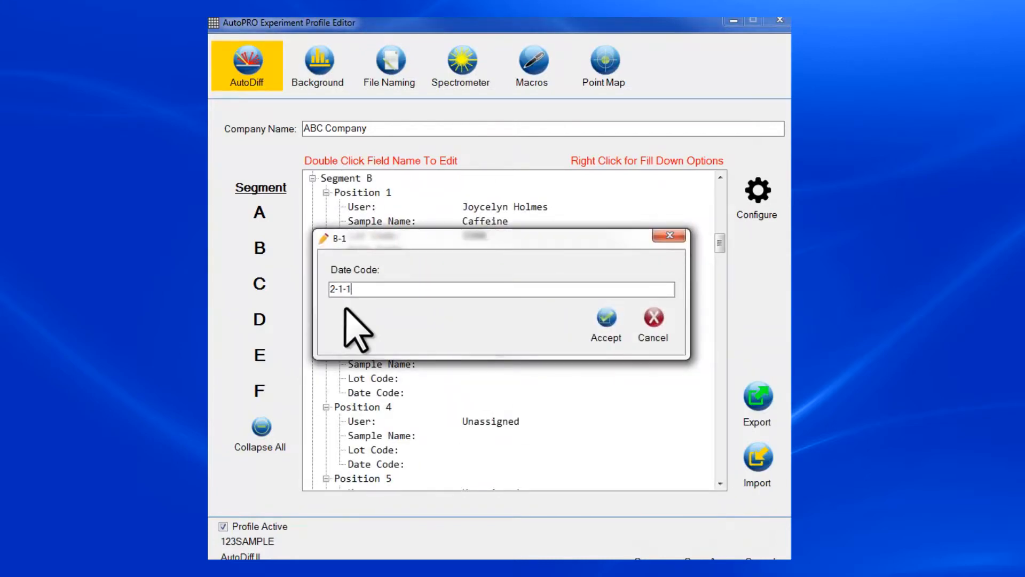
click(604, 320)
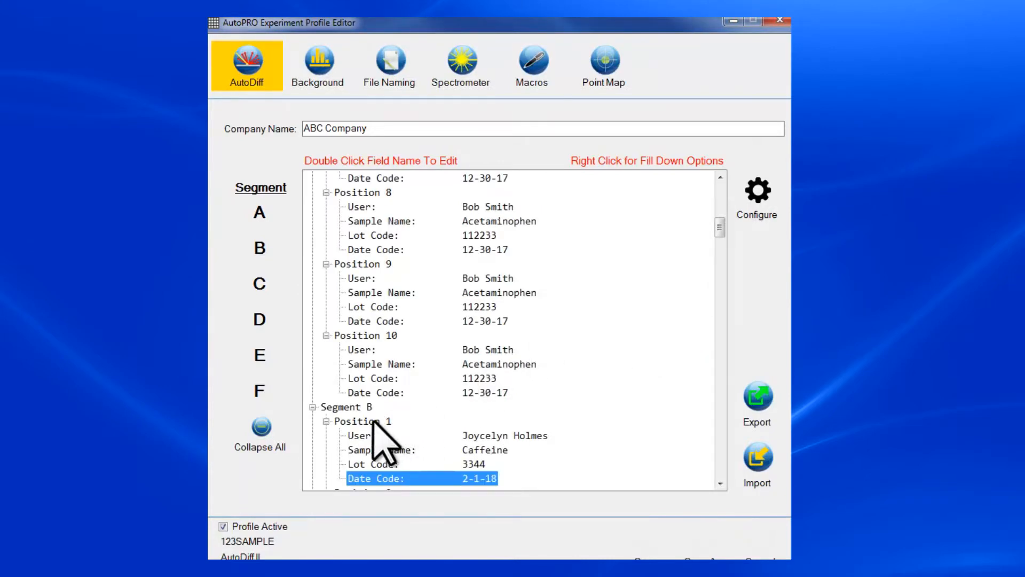
Step: Fill Segment B Position 1's Caffeine, 3344 and 2-1-18 details down to all Segment B positions
right_click(373, 421)
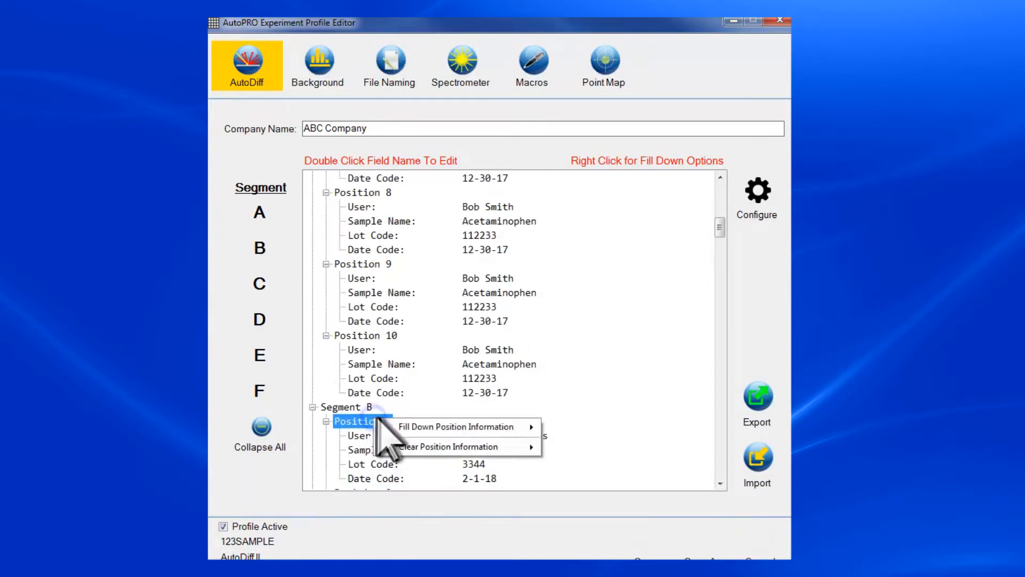
mouse_move(449, 427)
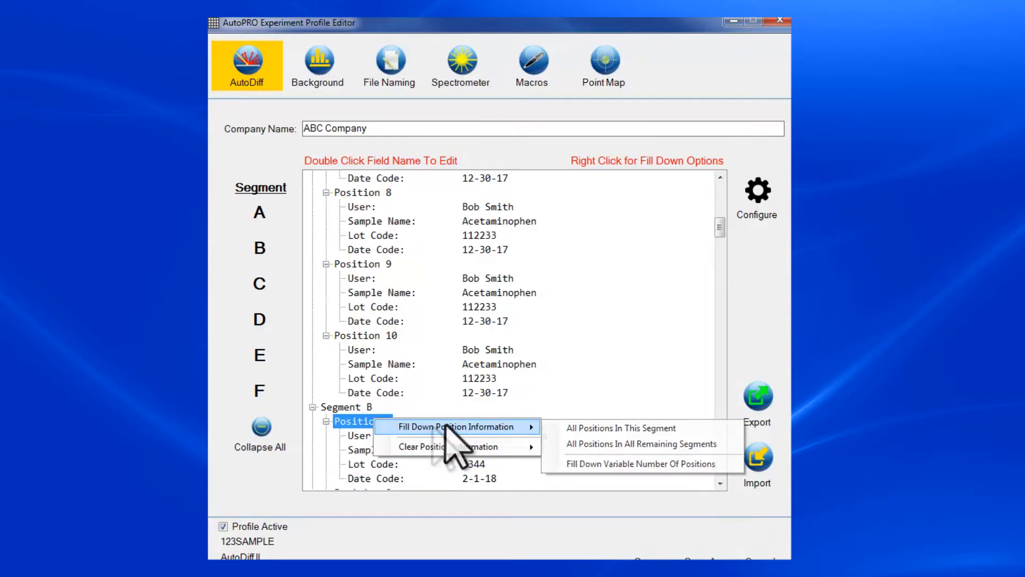
click(592, 429)
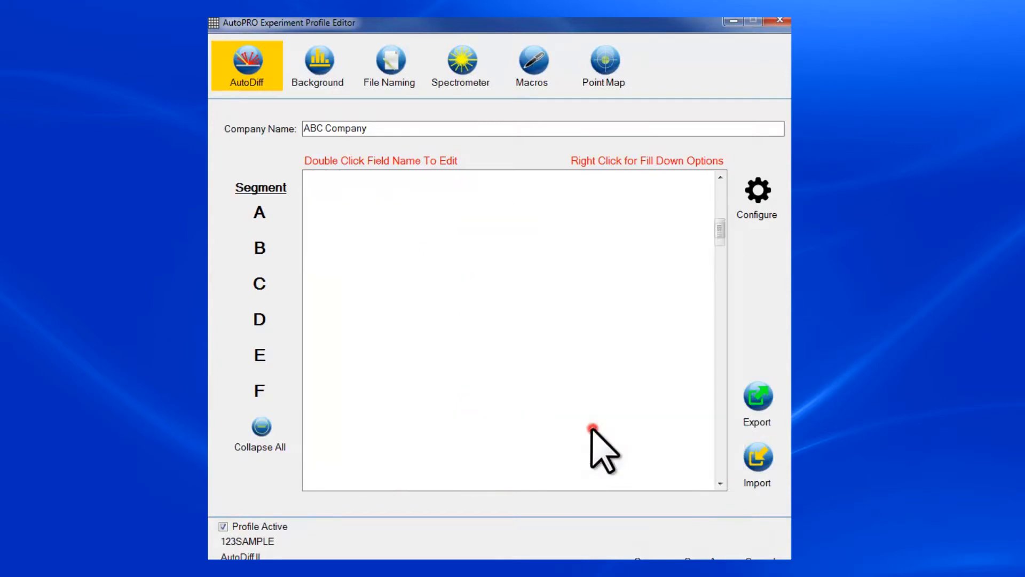
click(720, 483)
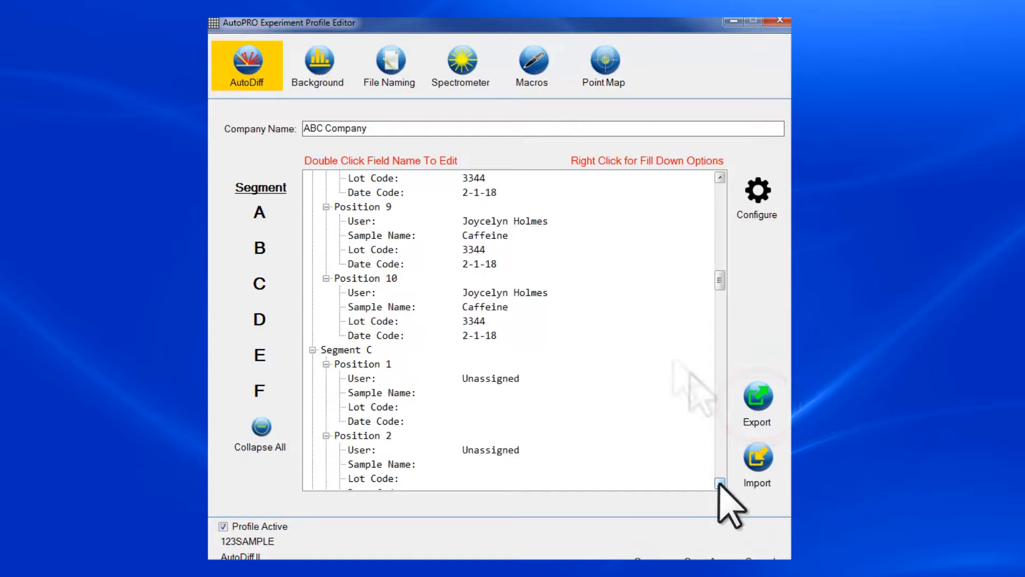
click(319, 78)
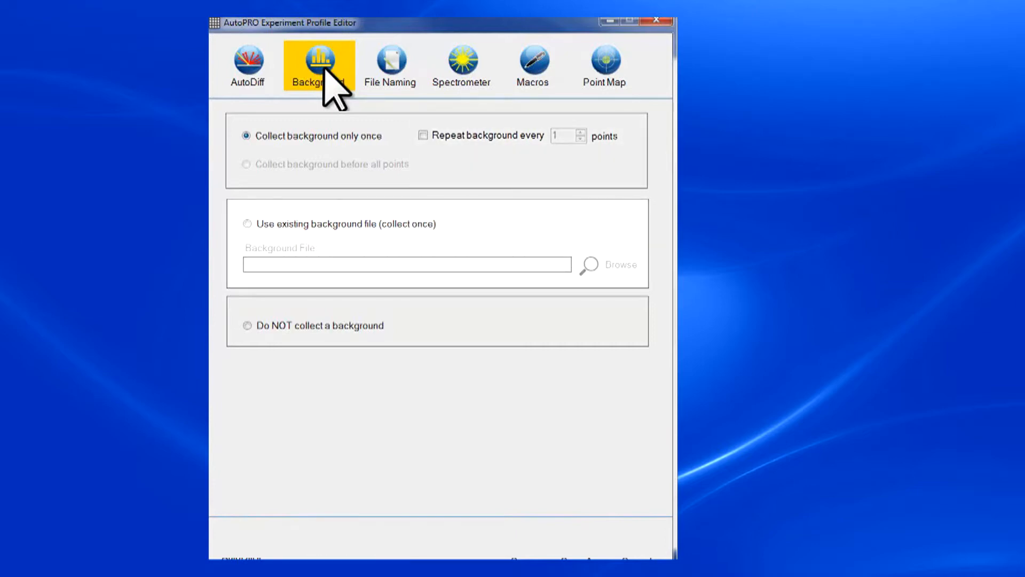
Step: Switch from the Background settings to the File Naming settings for spectra
click(393, 67)
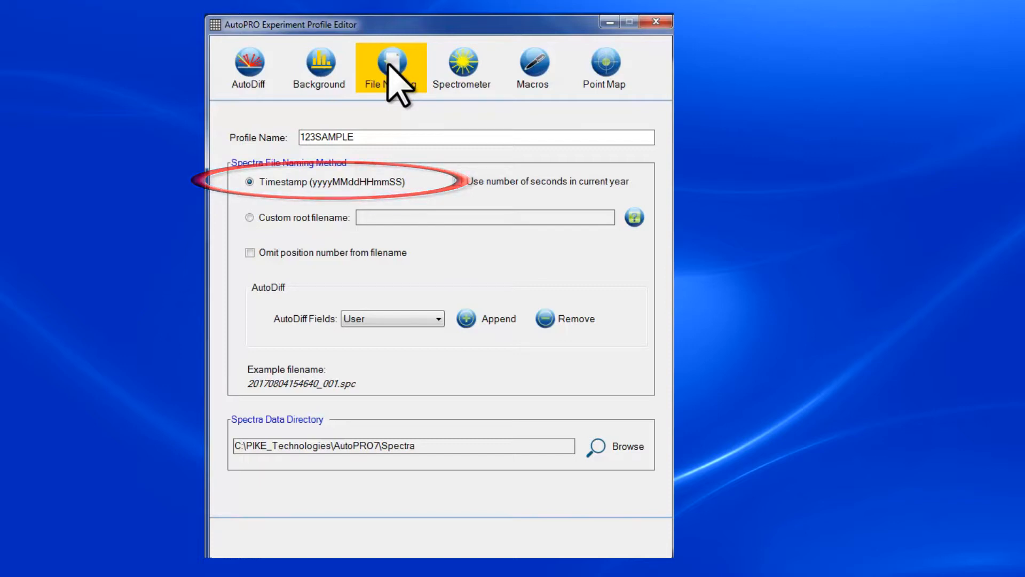
Step: Switch spectra naming to the custom root filename Example_Filename instead of a timestamp
click(248, 218)
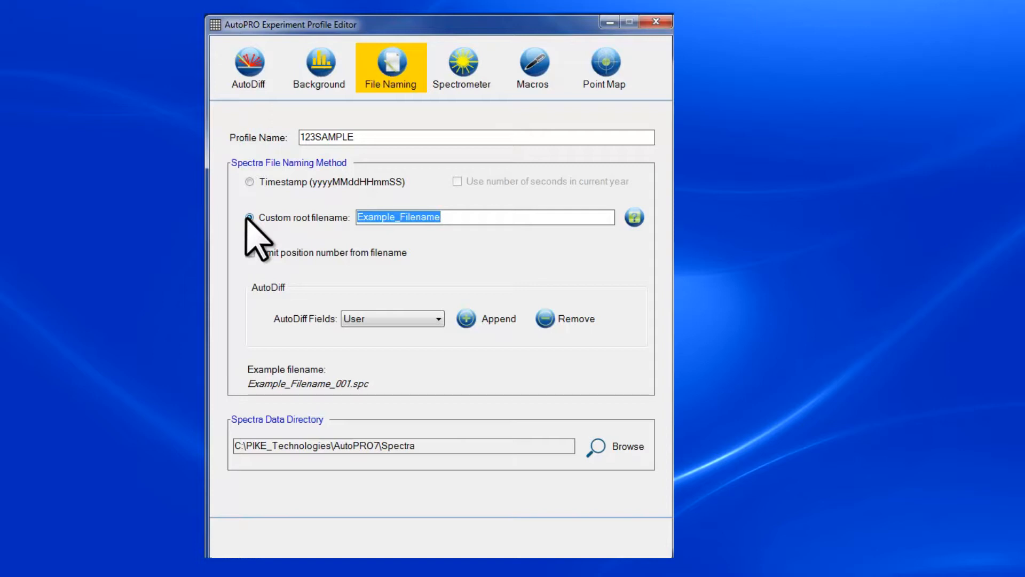
Step: Append the User, Sample Name, Lot Code and Date Code AutoDiff fields to the filename
click(437, 319)
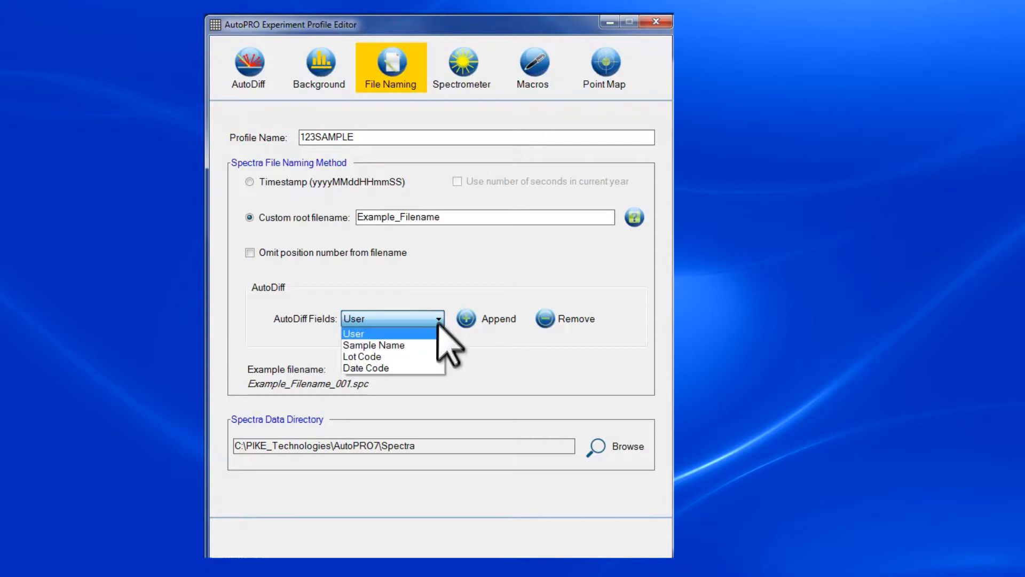
click(437, 324)
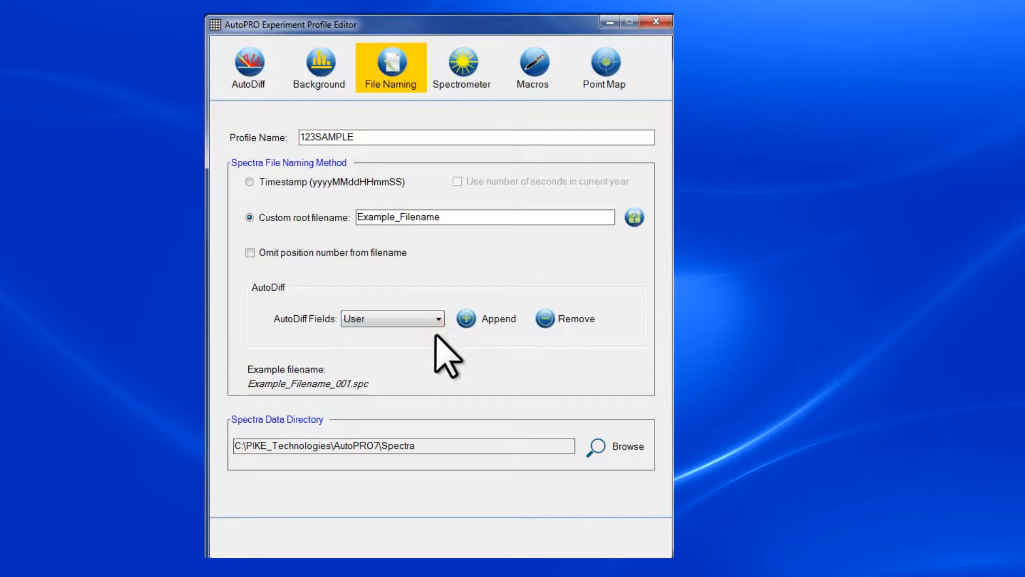
click(462, 320)
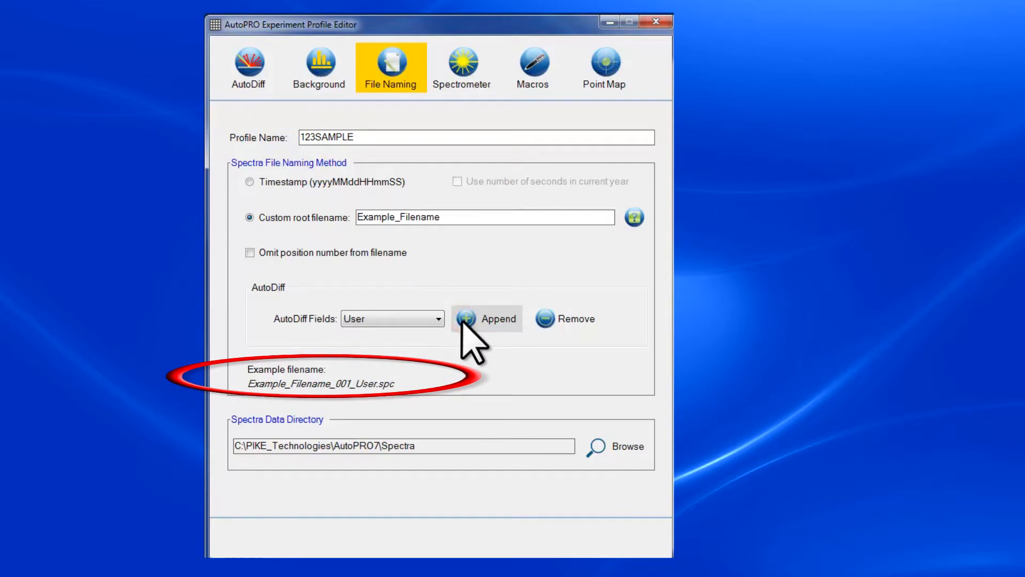
click(438, 318)
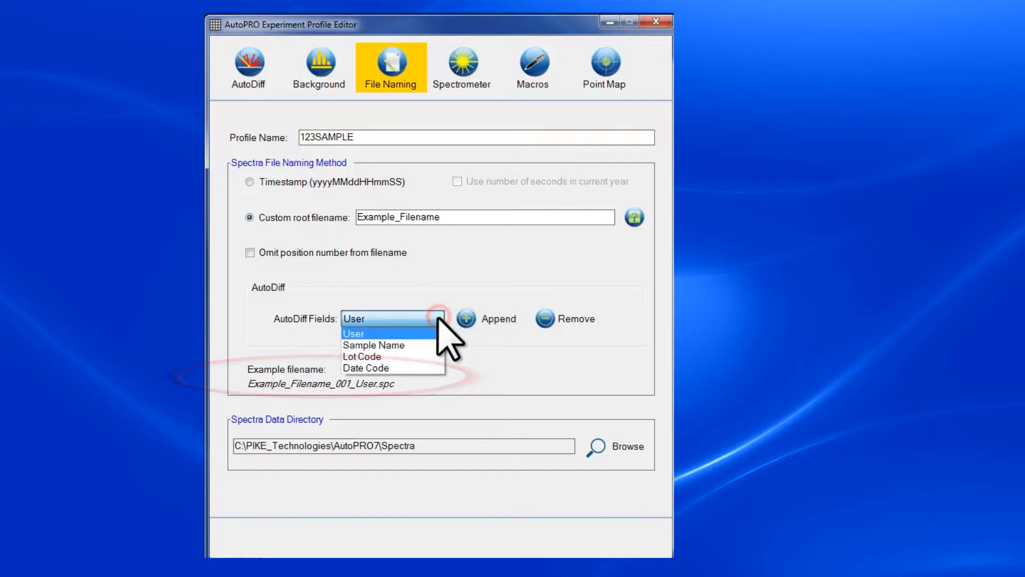
click(432, 345)
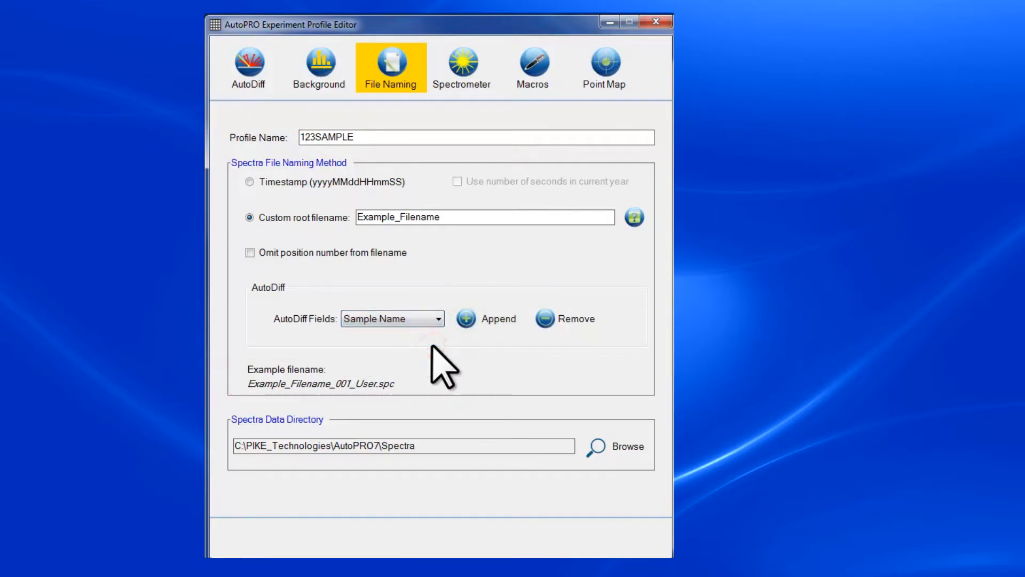
click(463, 321)
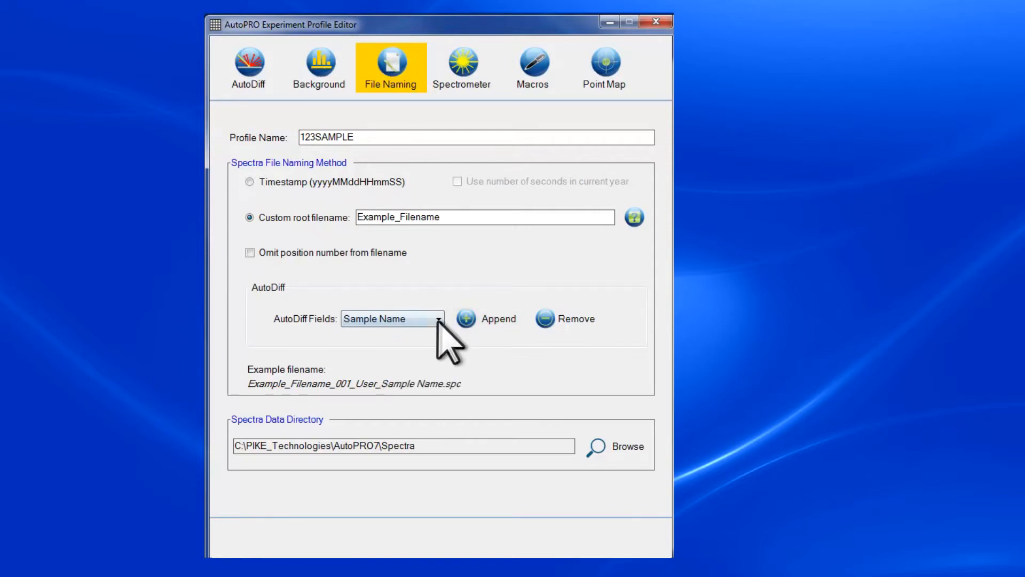
click(439, 321)
click(435, 352)
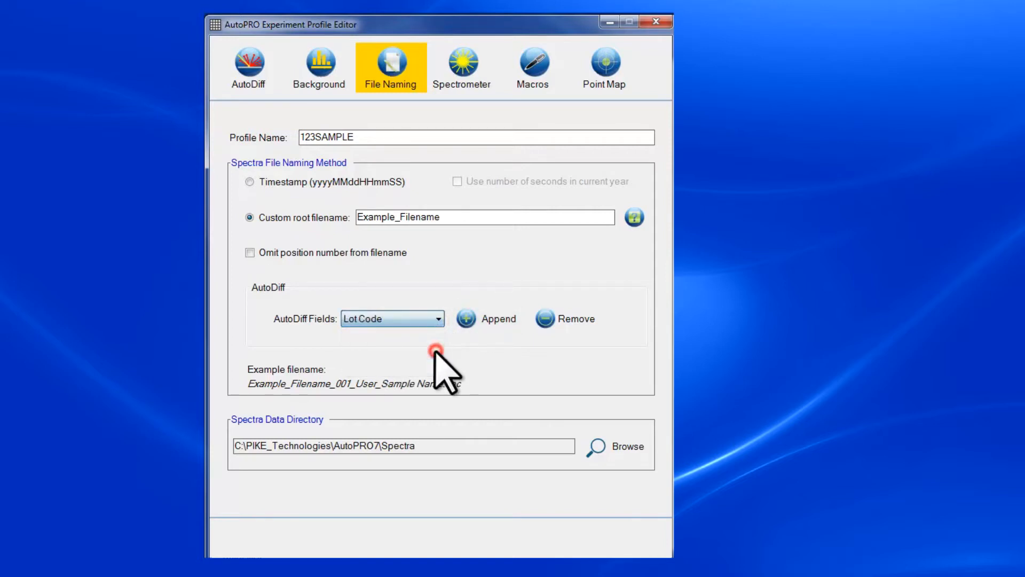
click(463, 321)
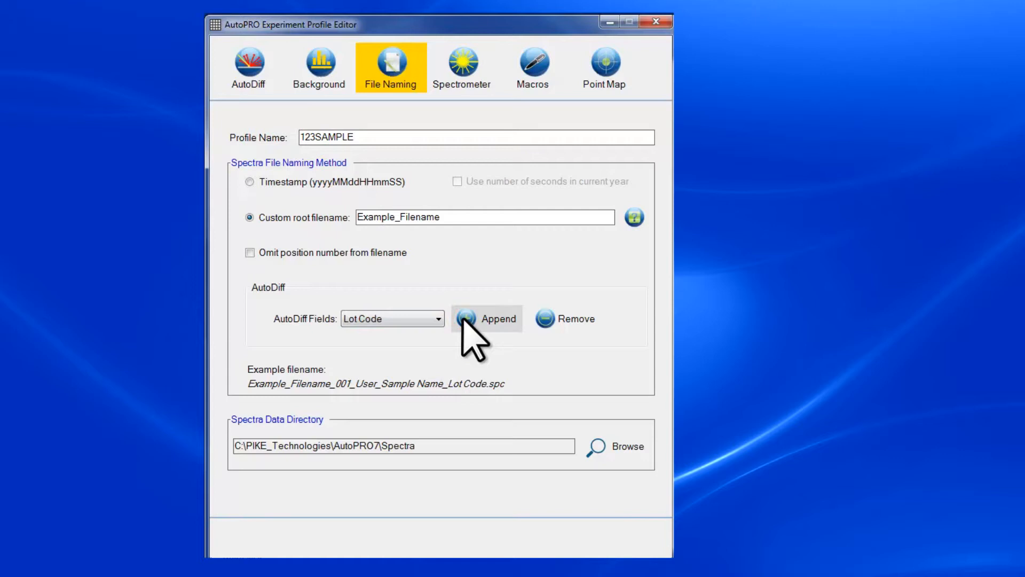
click(439, 319)
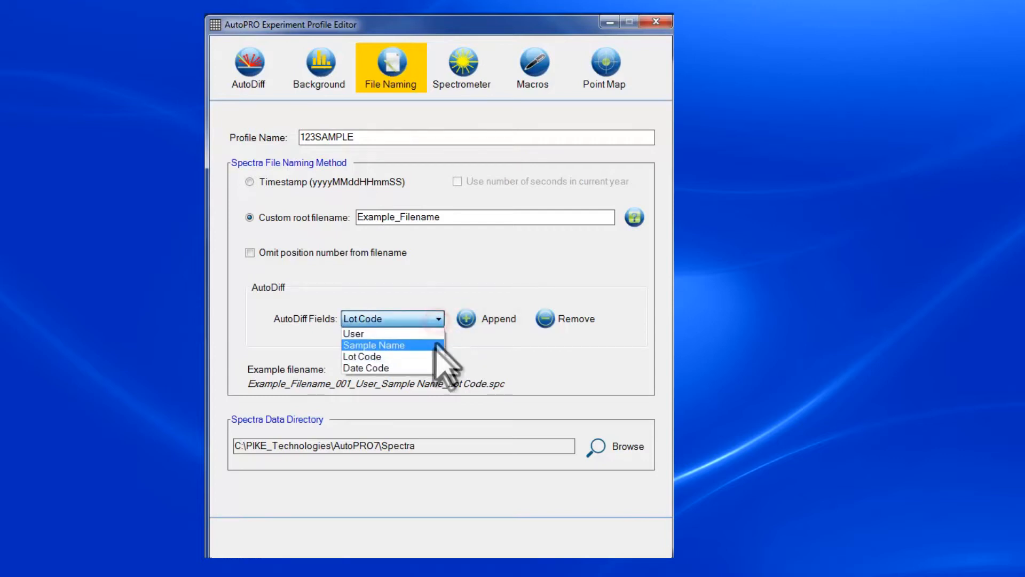
click(432, 366)
click(481, 316)
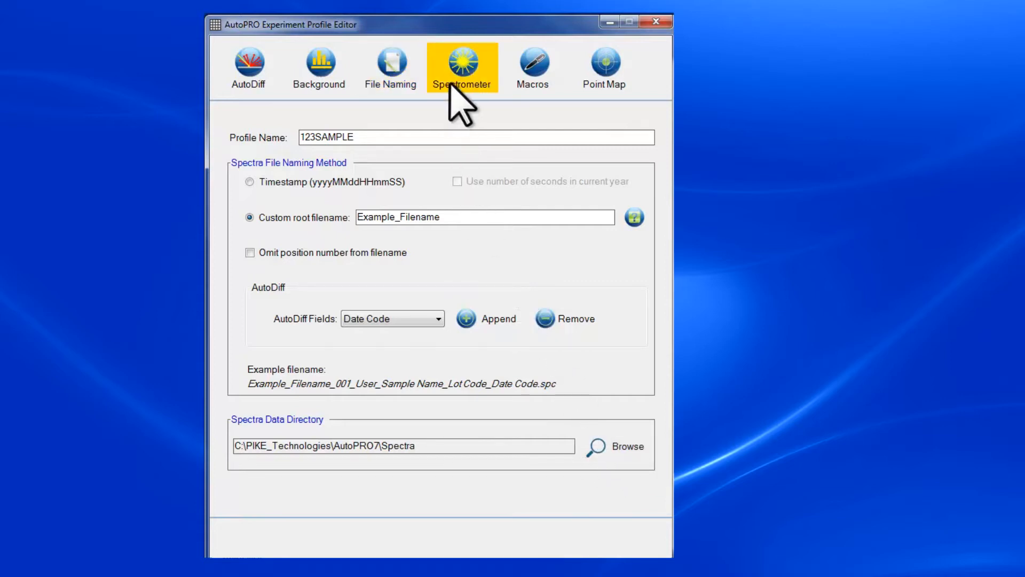
Step: View the spectrometer settings for ABC Instruments, then the Macros settings
click(461, 63)
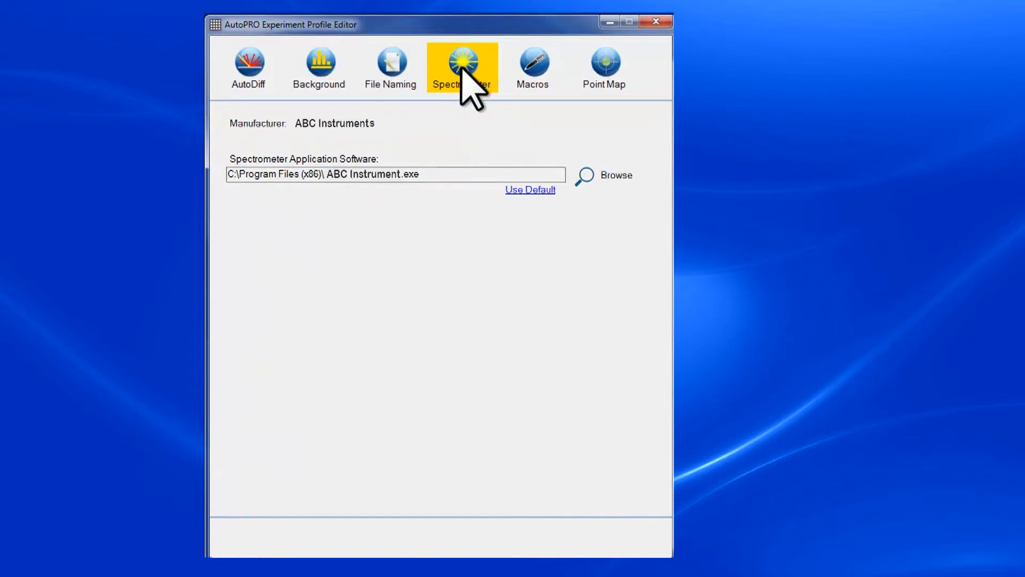
click(533, 64)
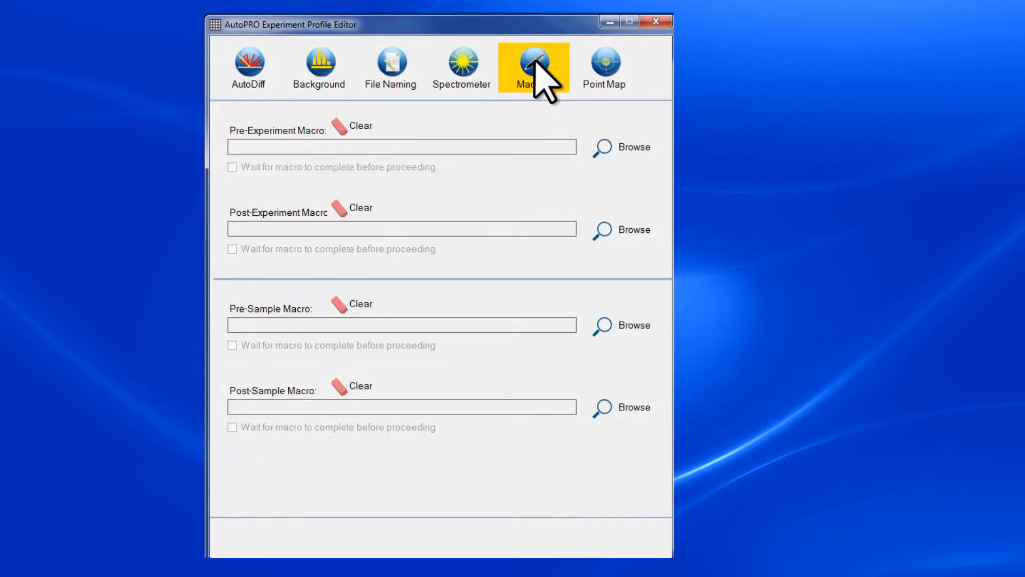
Step: Enable Oversampling Motion on the Point Map and bring up its setup options
click(605, 62)
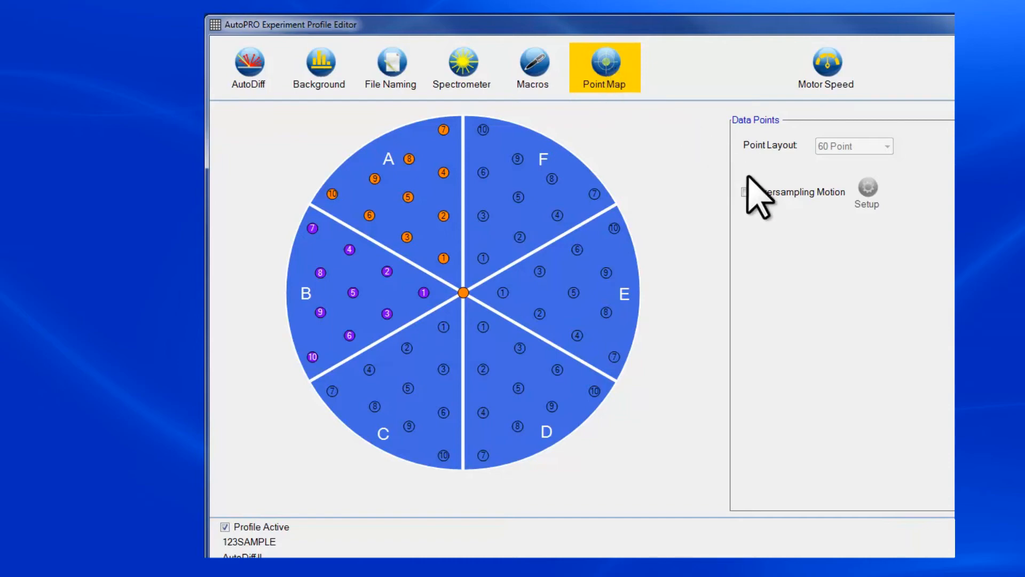
click(745, 192)
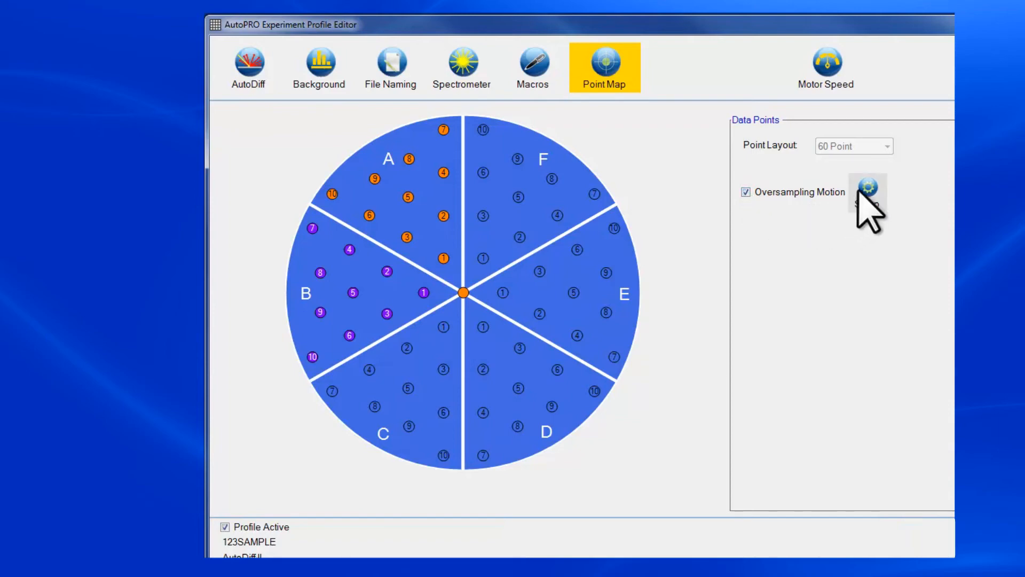
click(868, 188)
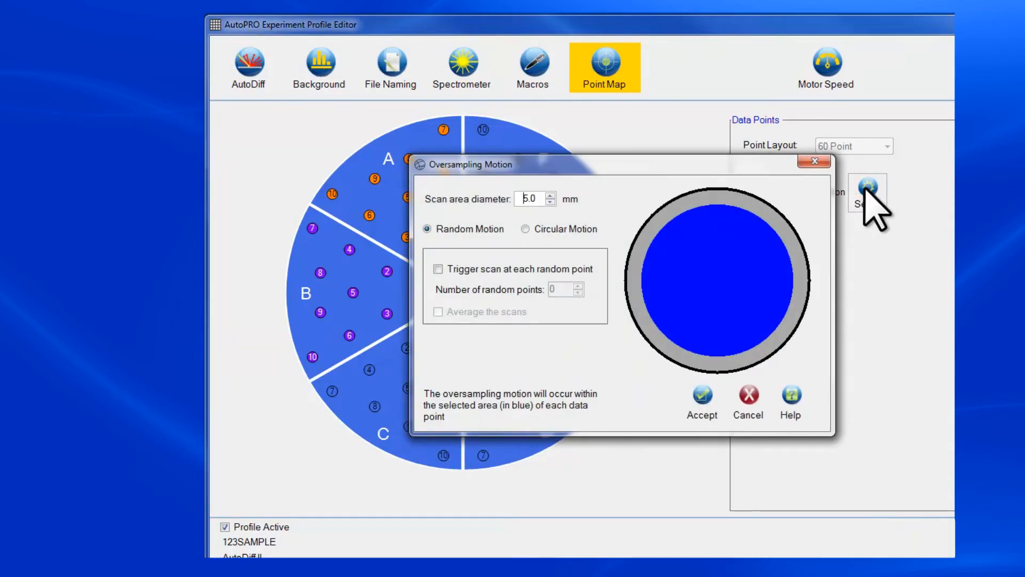
Step: Set the oversampling scan area diameter to 4.7 mm
click(549, 201)
click(549, 201)
click(549, 201)
click(550, 201)
click(549, 201)
click(550, 201)
click(549, 201)
click(550, 201)
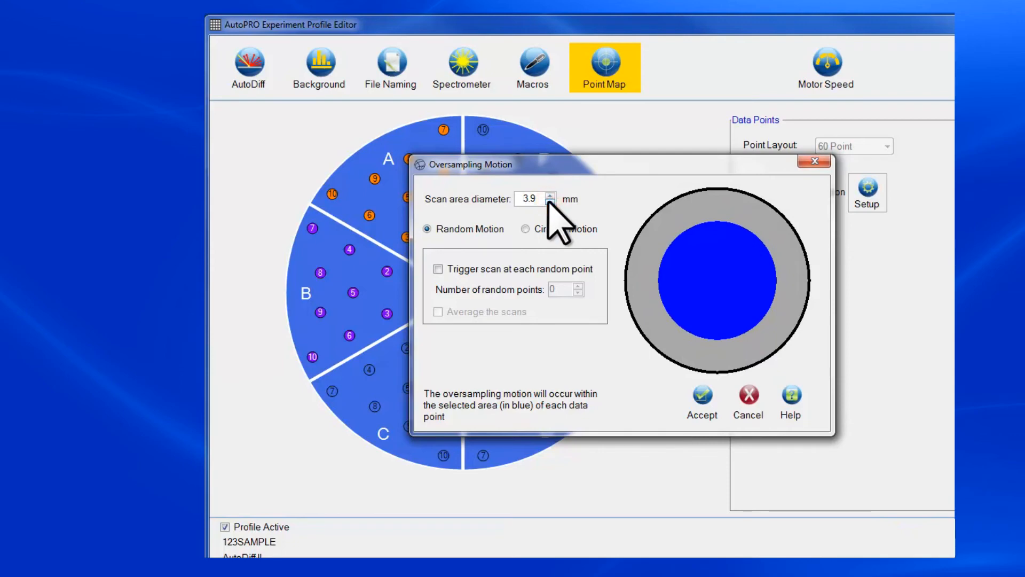
click(549, 196)
click(550, 195)
click(550, 196)
click(550, 195)
click(549, 195)
click(549, 196)
click(550, 195)
click(550, 196)
click(549, 202)
click(526, 228)
Step: Use Circular Motion, scanning at each of 10 random points, then open the File menu
click(427, 228)
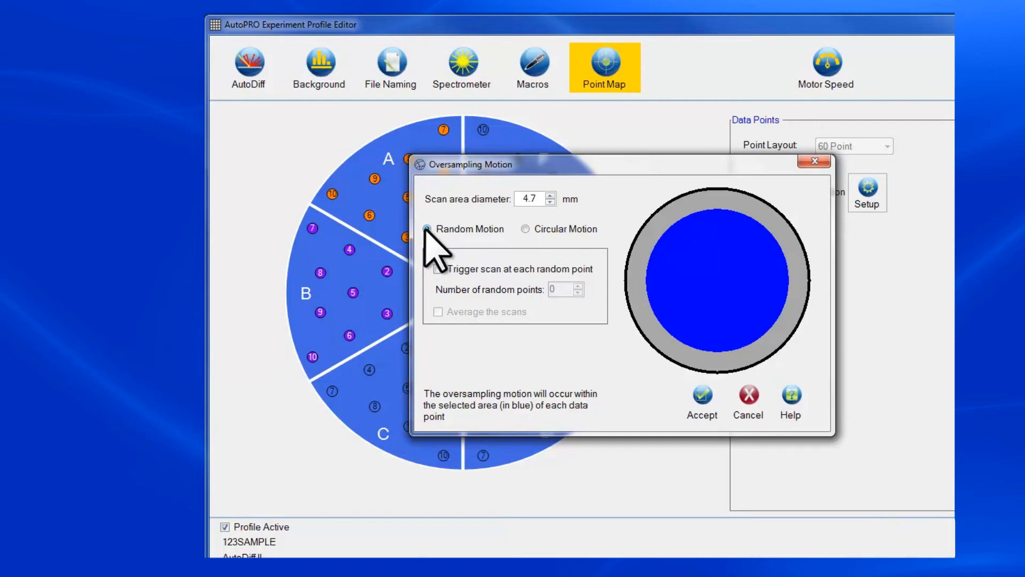
click(437, 268)
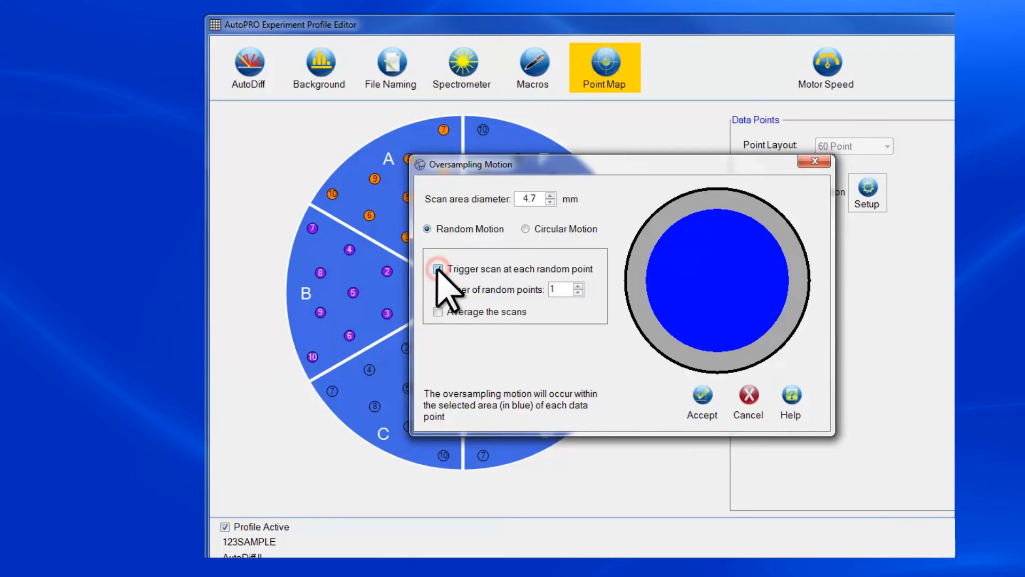
click(578, 286)
click(578, 286)
click(578, 286)
click(577, 287)
click(578, 286)
click(577, 286)
click(578, 286)
click(578, 286)
click(578, 286)
click(525, 229)
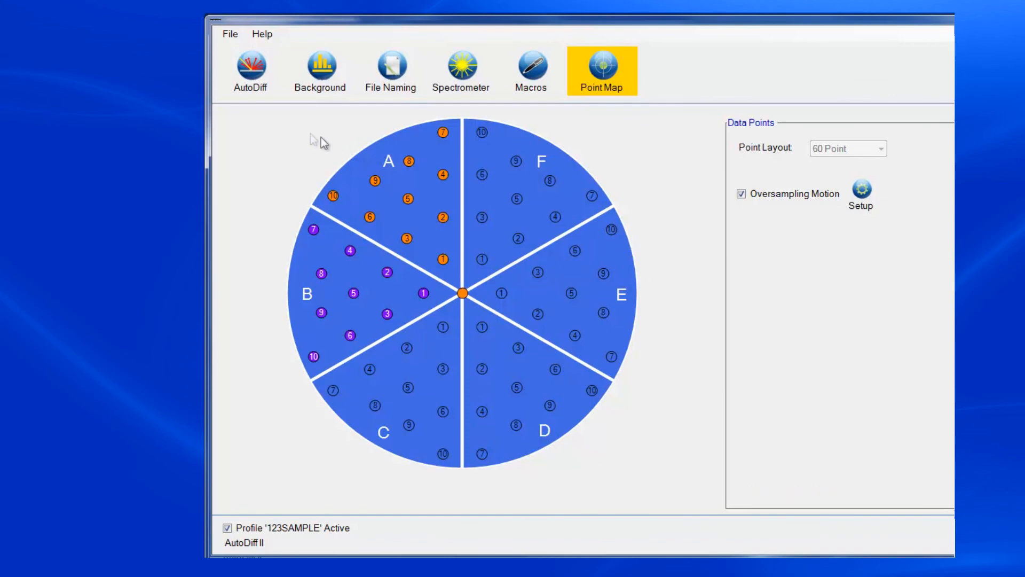
click(230, 35)
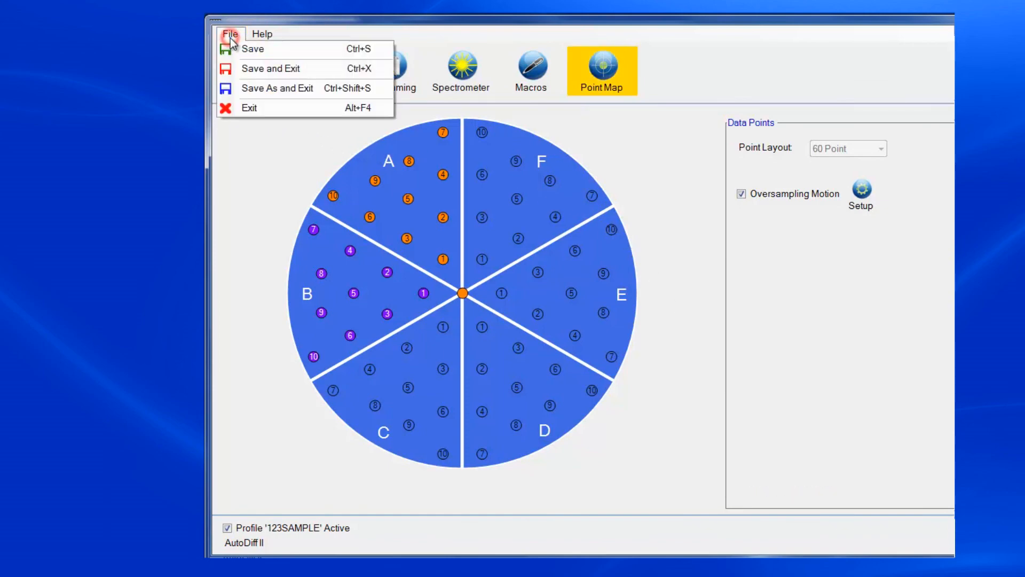